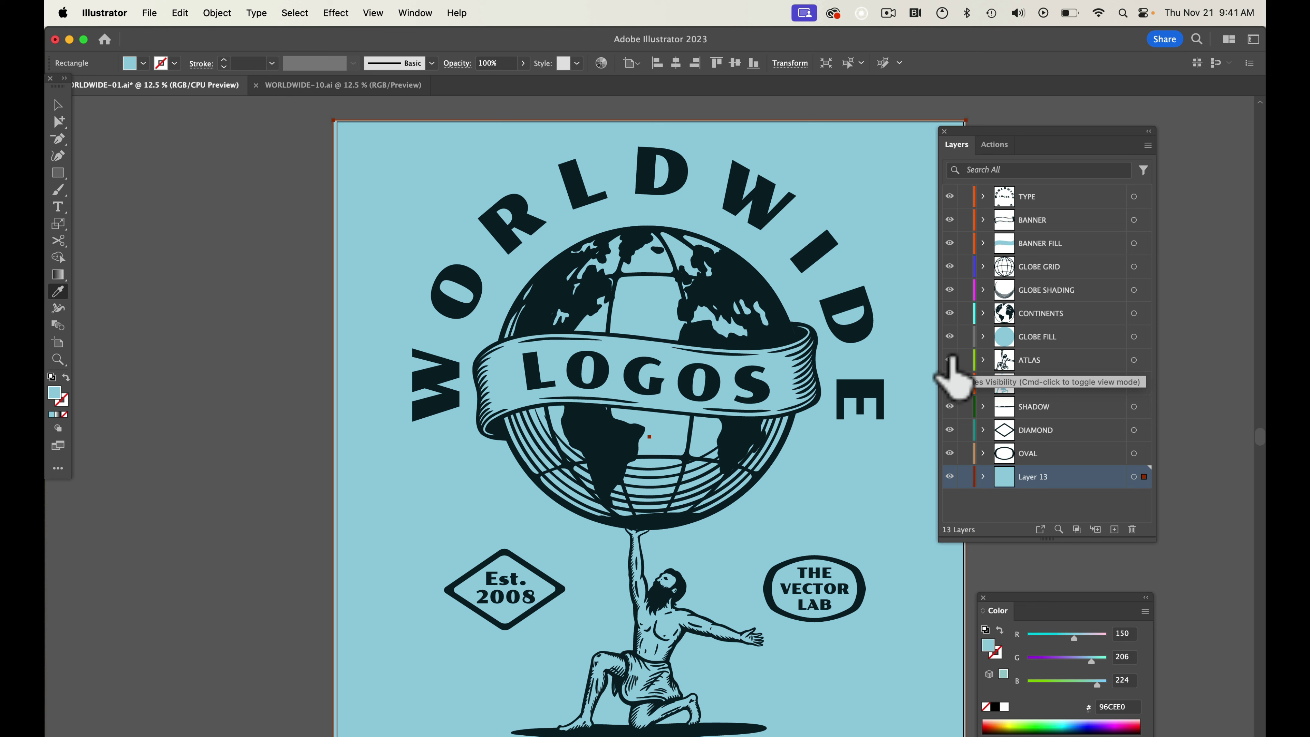
- Hide the ATLAS, ATLAS FILL, SHADOW, DIAMOND and OVAL layers in the Layers panel
left_click(949, 360)
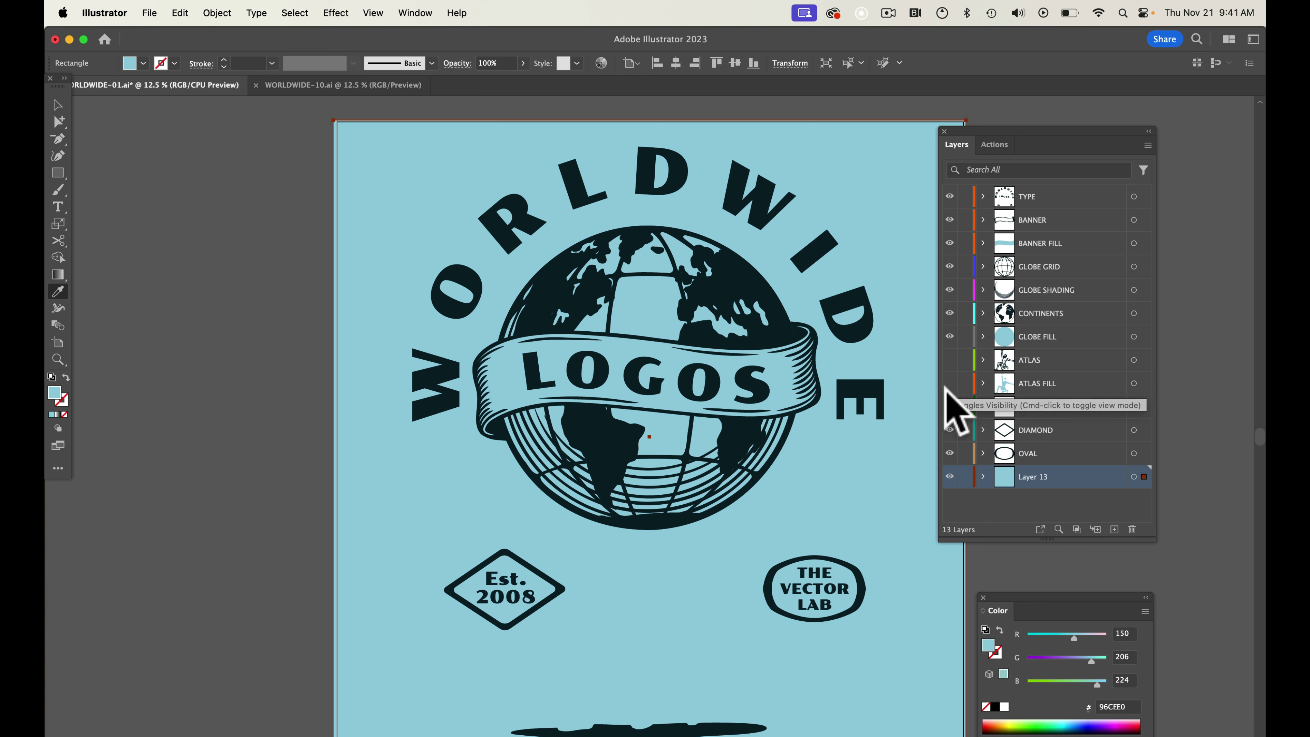
left_click(949, 407)
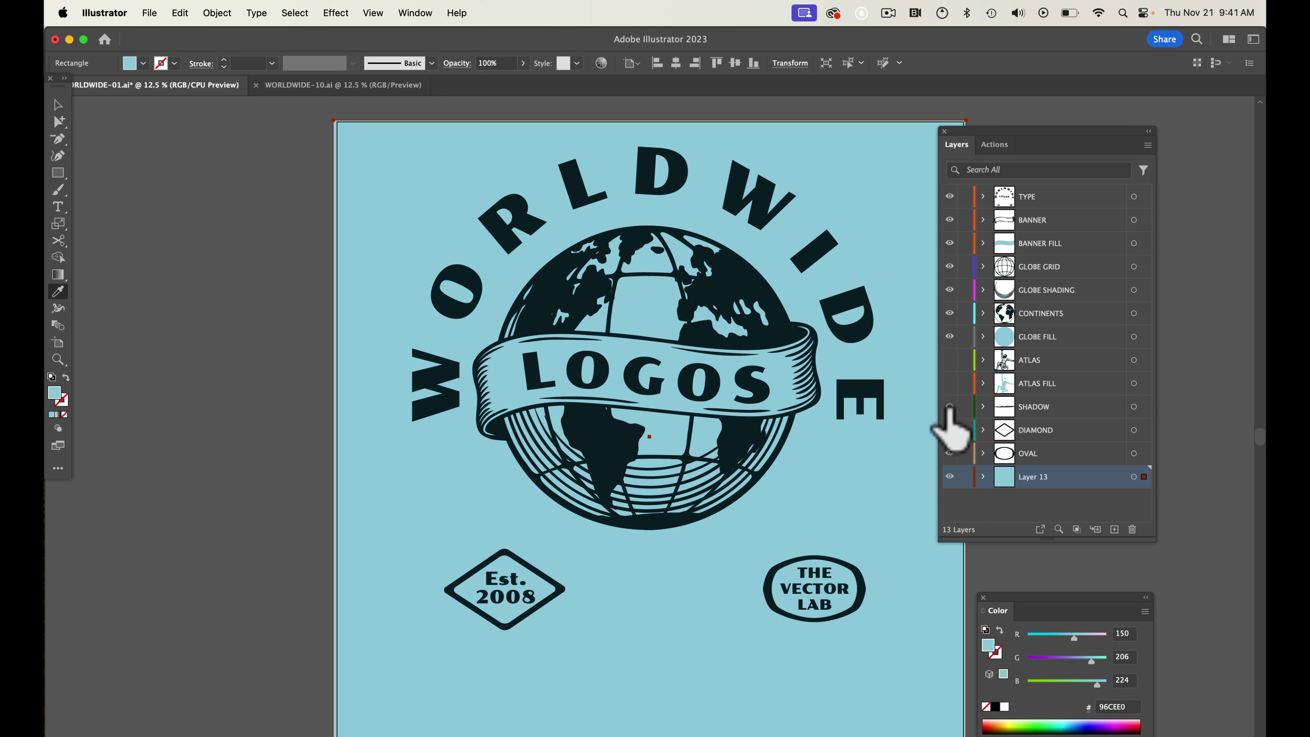
left_click(949, 407)
left_click(950, 360)
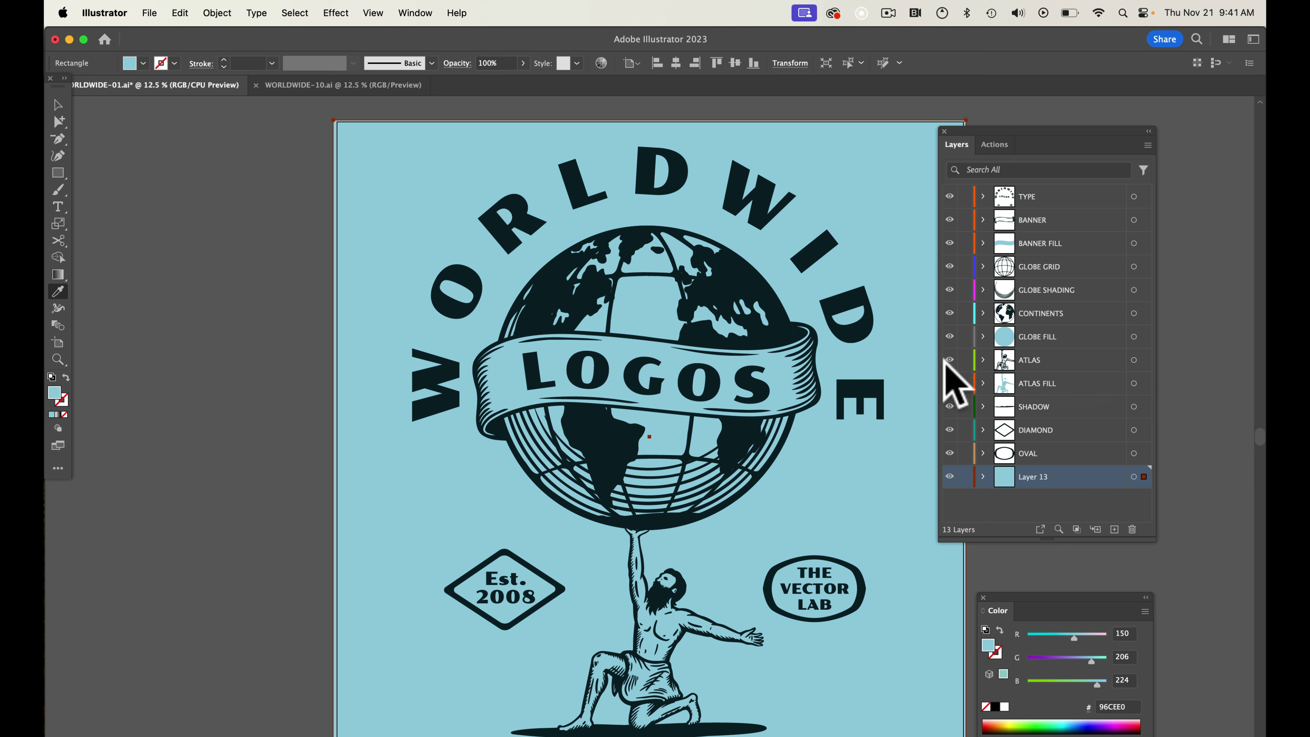
left_click_drag(950, 360, 950, 448)
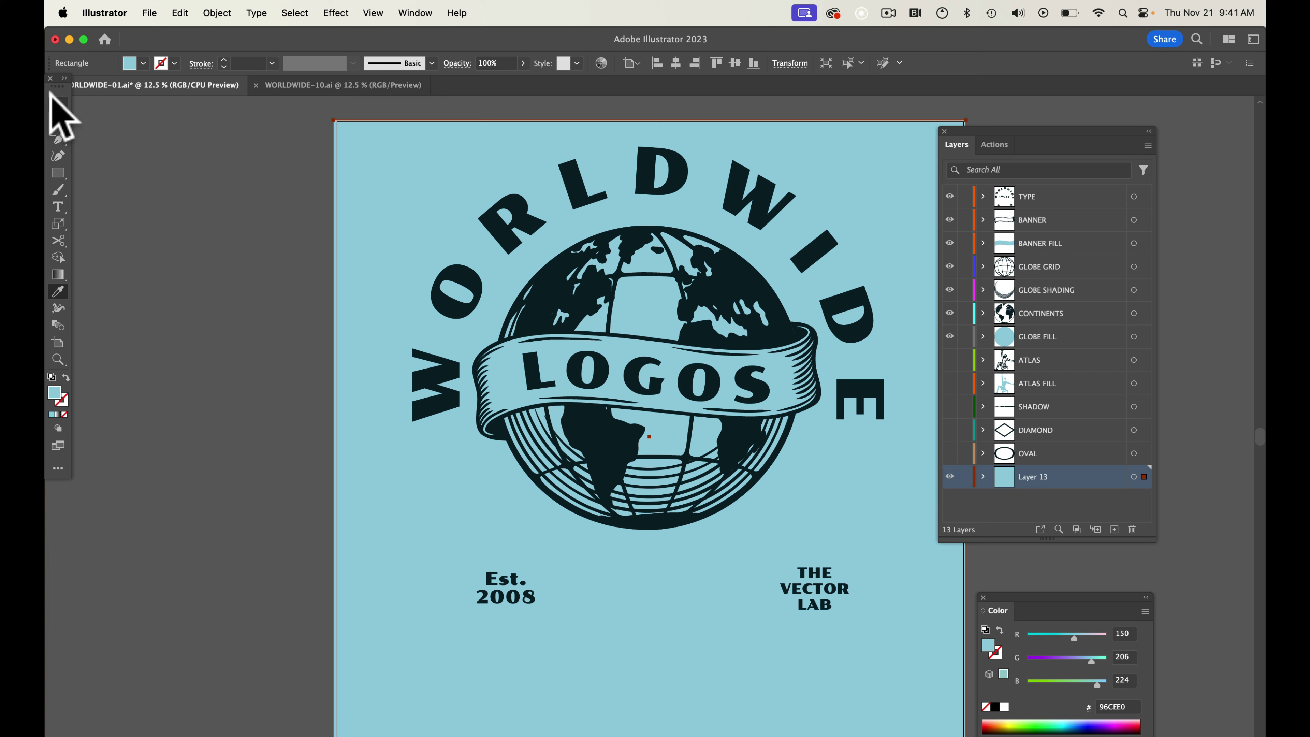
- Delete the Est. 2008 and THE VECTOR LAB badge texts
left_click(57, 105)
left_click(515, 599)
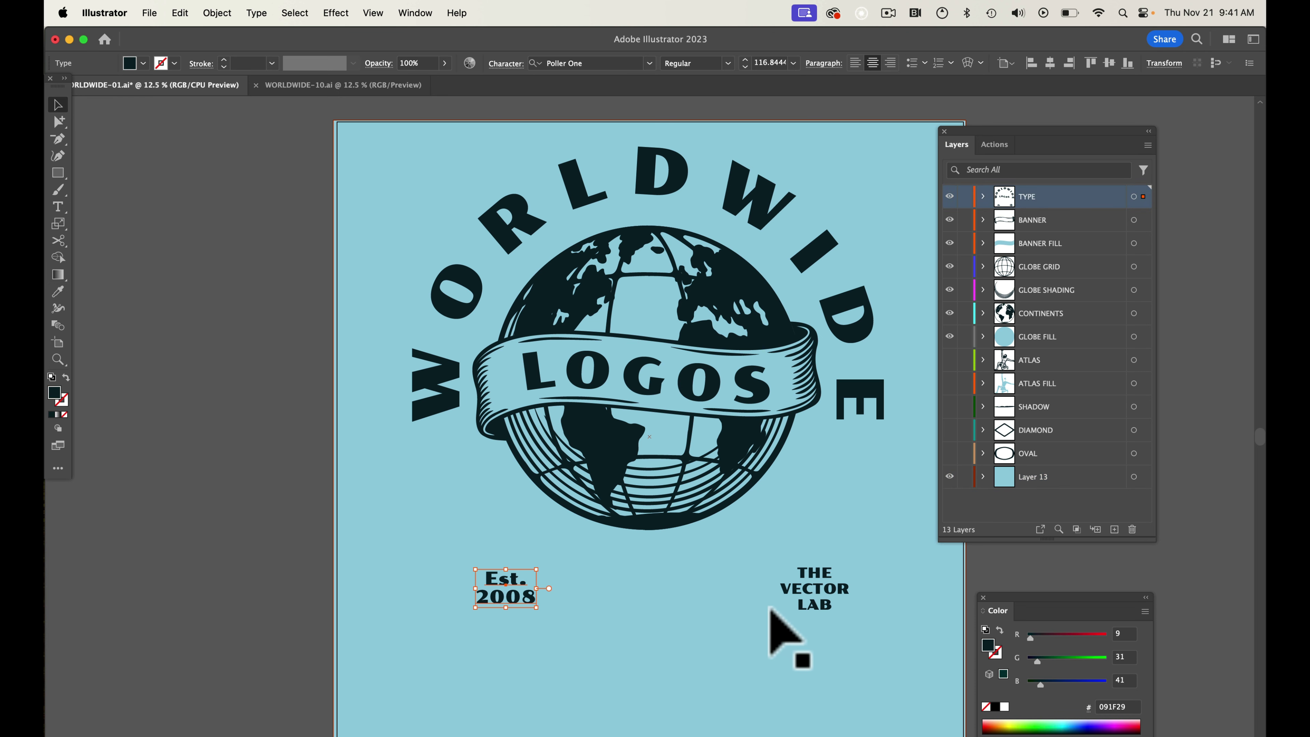
left_click(813, 598, "shift")
key("Delete")
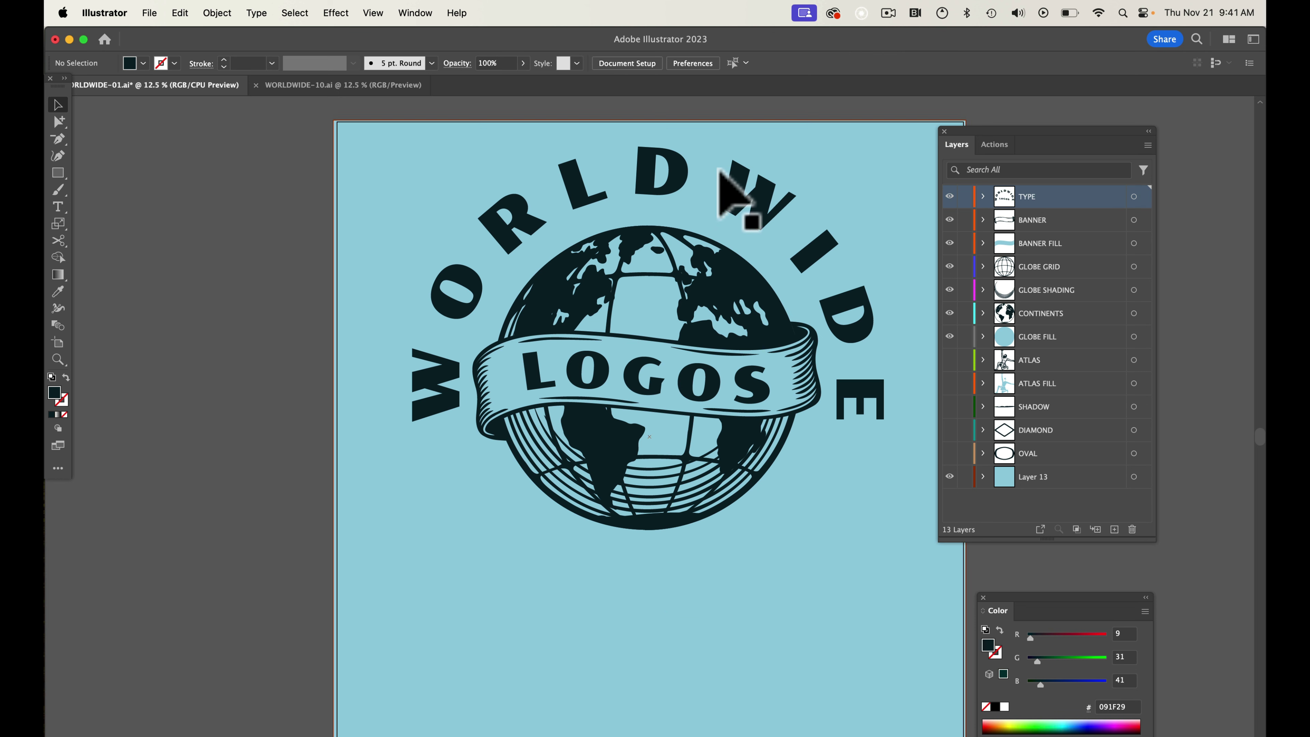
- Copy the WORLDWIDE characters and paste them as straight text below the globe
double_click(675, 168)
double_click(673, 162)
key("cmd+c")
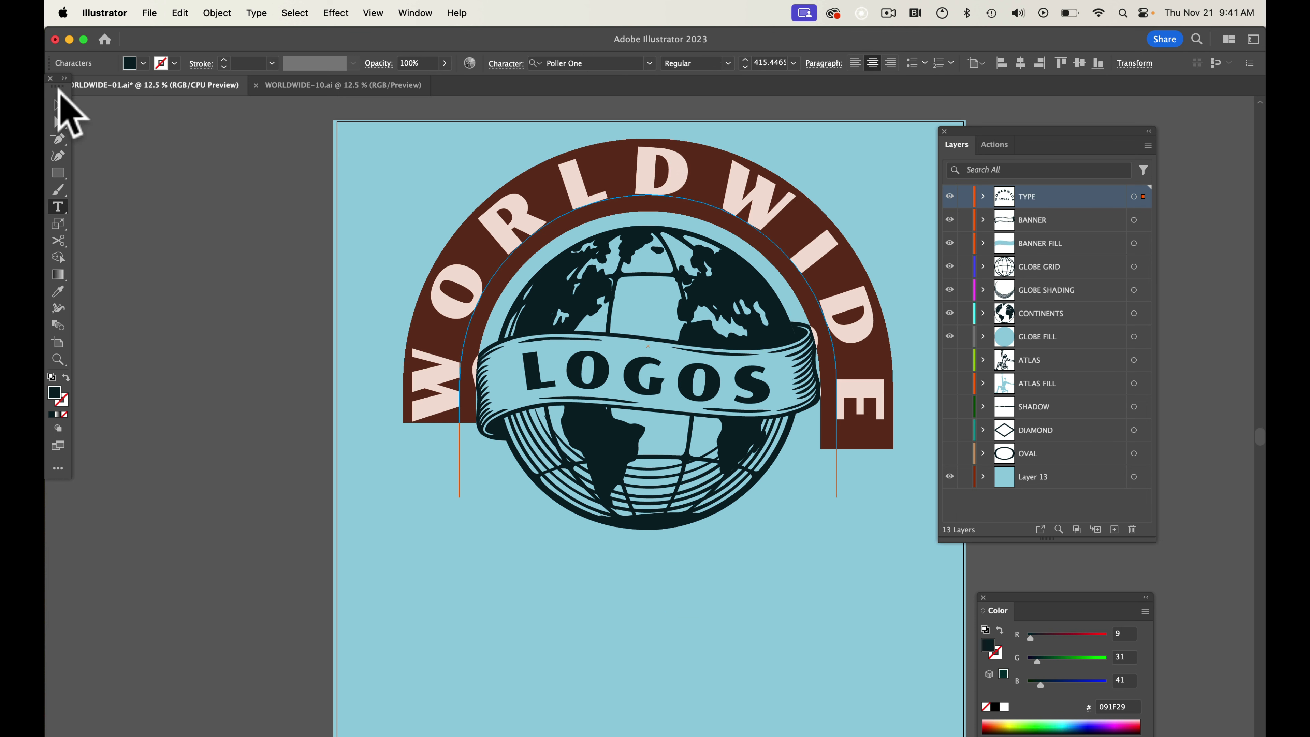
left_click(59, 106)
left_click(120, 143)
key("cmd+v")
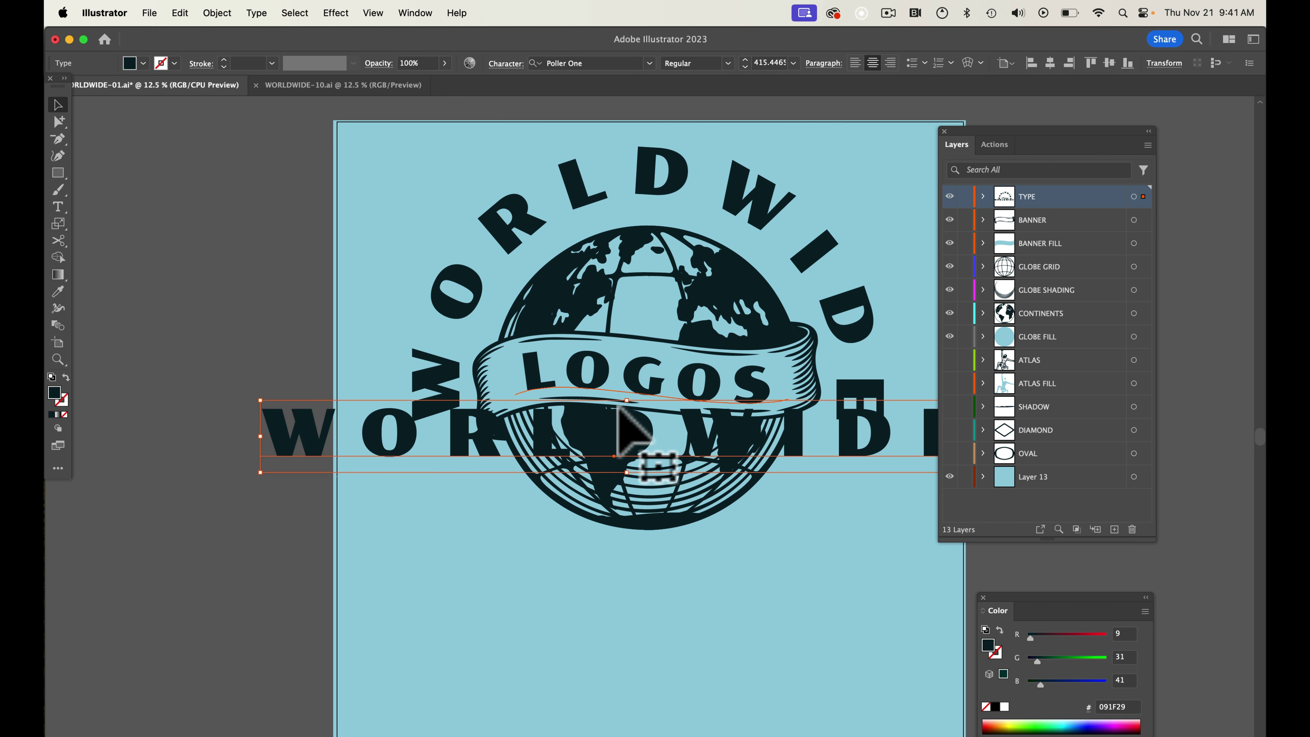
left_click_drag(620, 425, 623, 606)
- Retype the straight copy as COLLECTION and resize it to fit under the globe
double_click(621, 577)
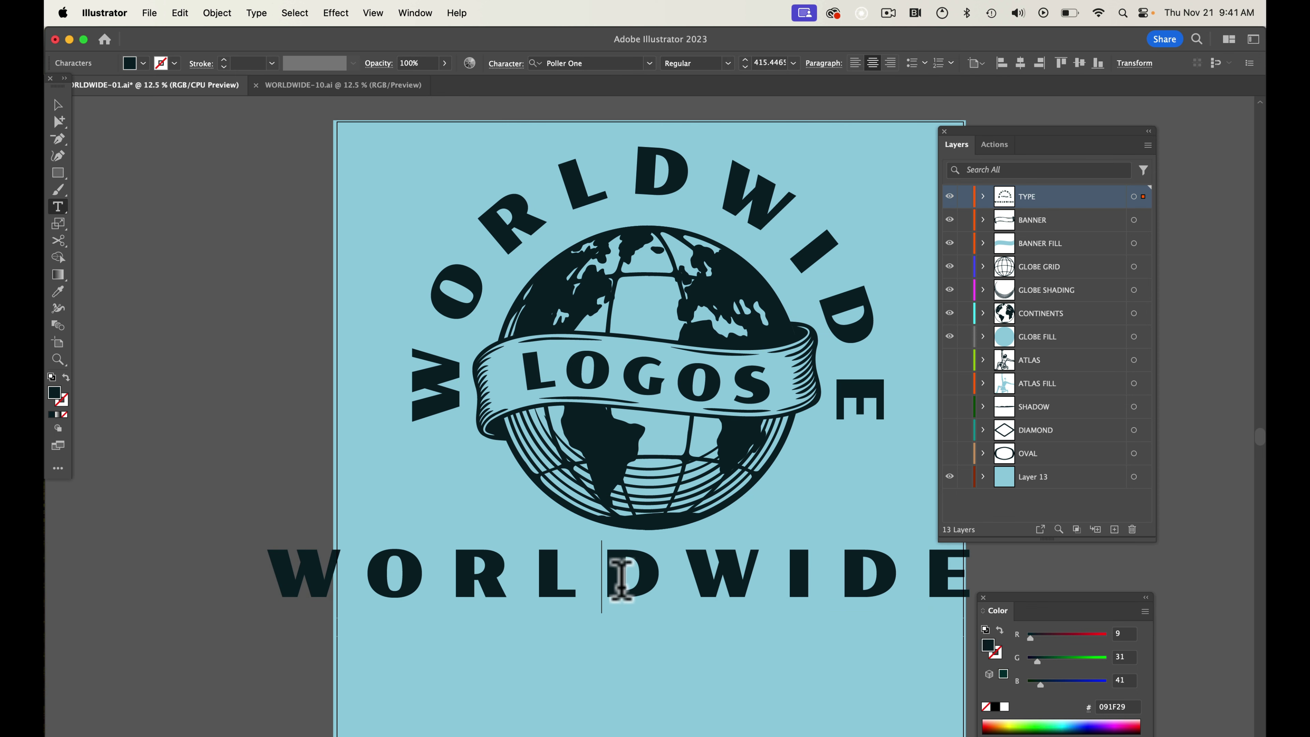
key("cmd+a")
type("COLLE")
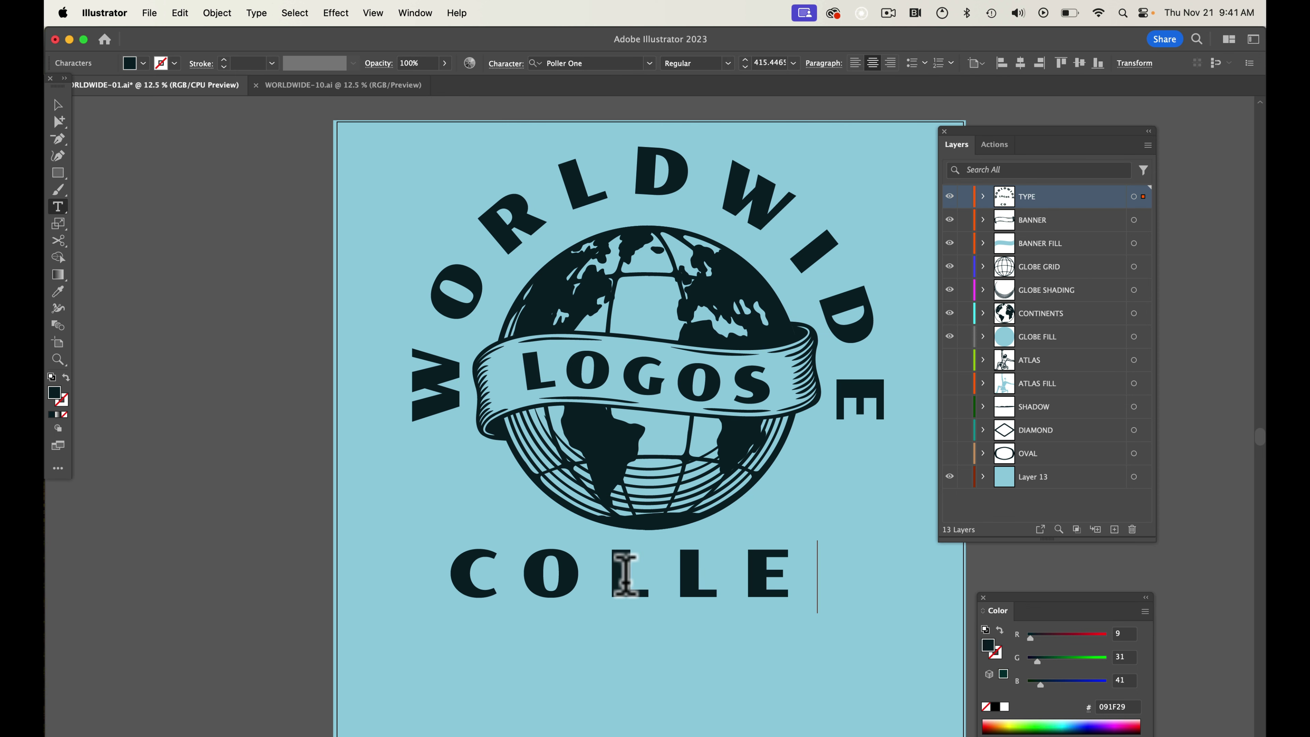
type("CTION")
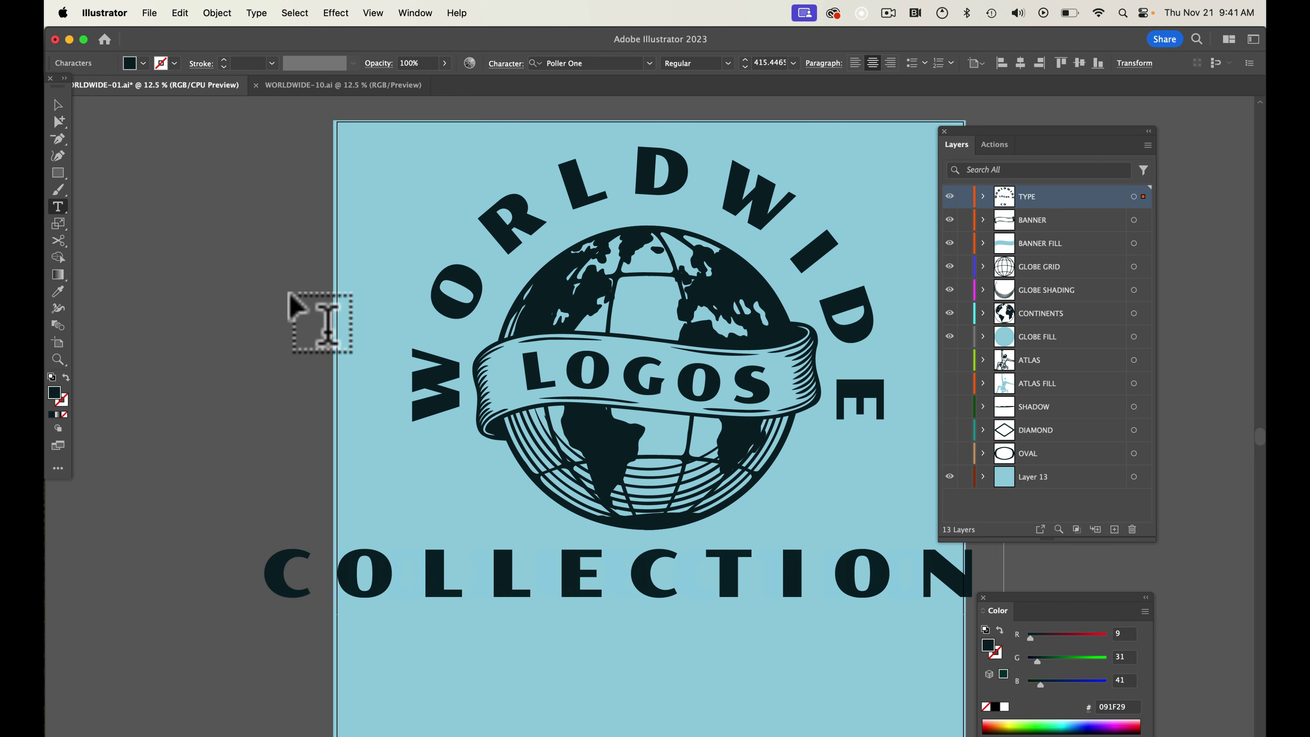
left_click(59, 105)
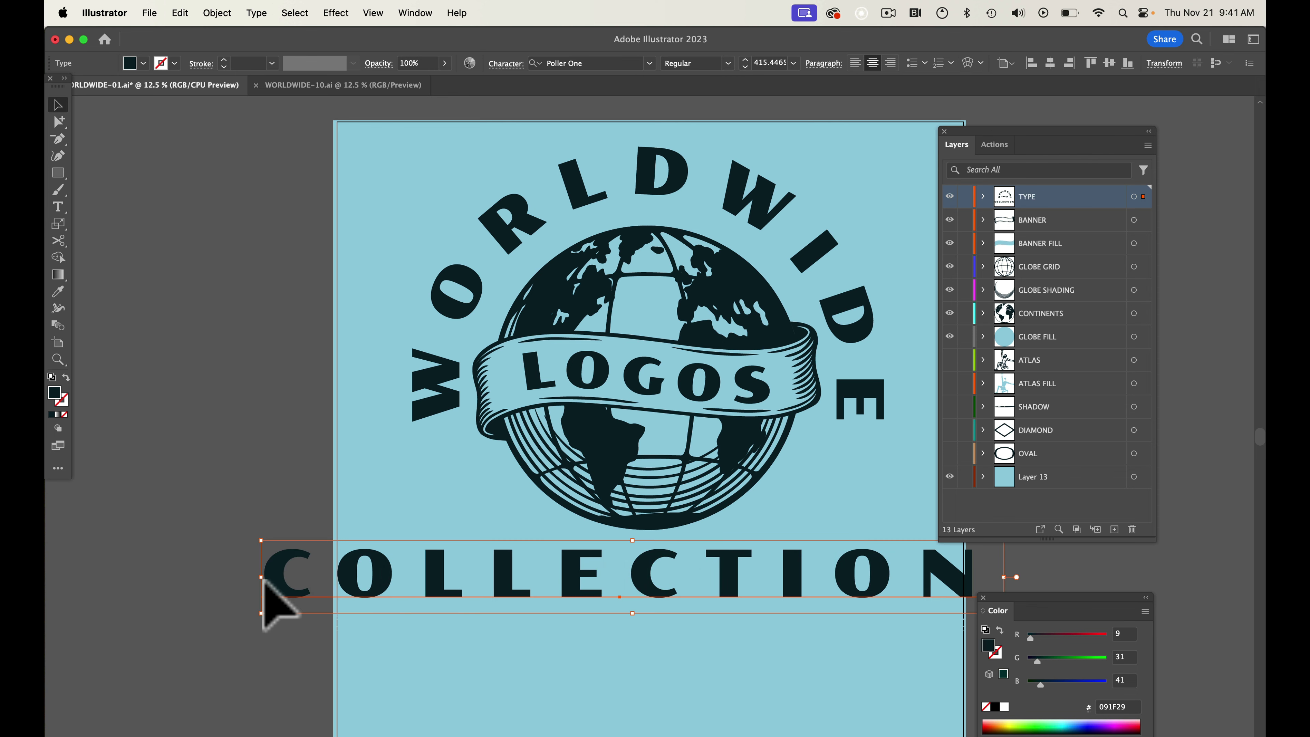
left_click_drag(263, 577, 481, 568)
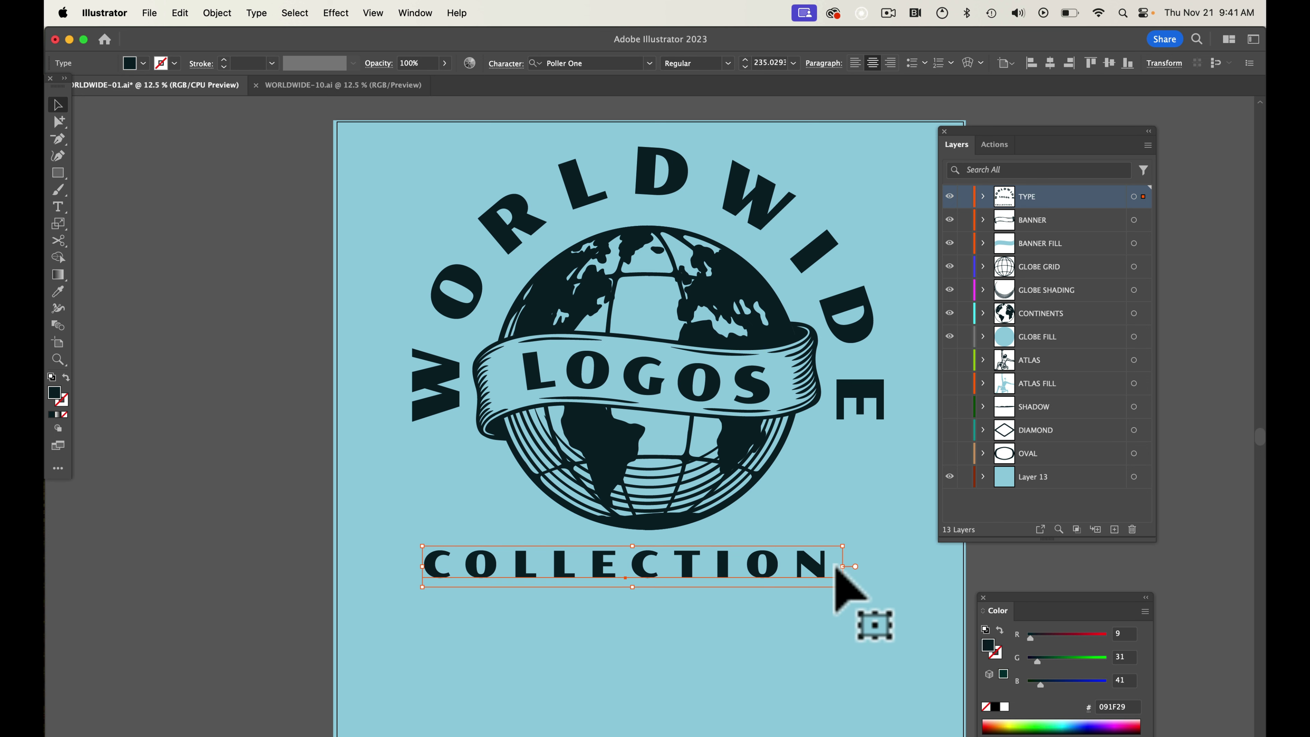
left_click_drag(842, 567, 899, 566)
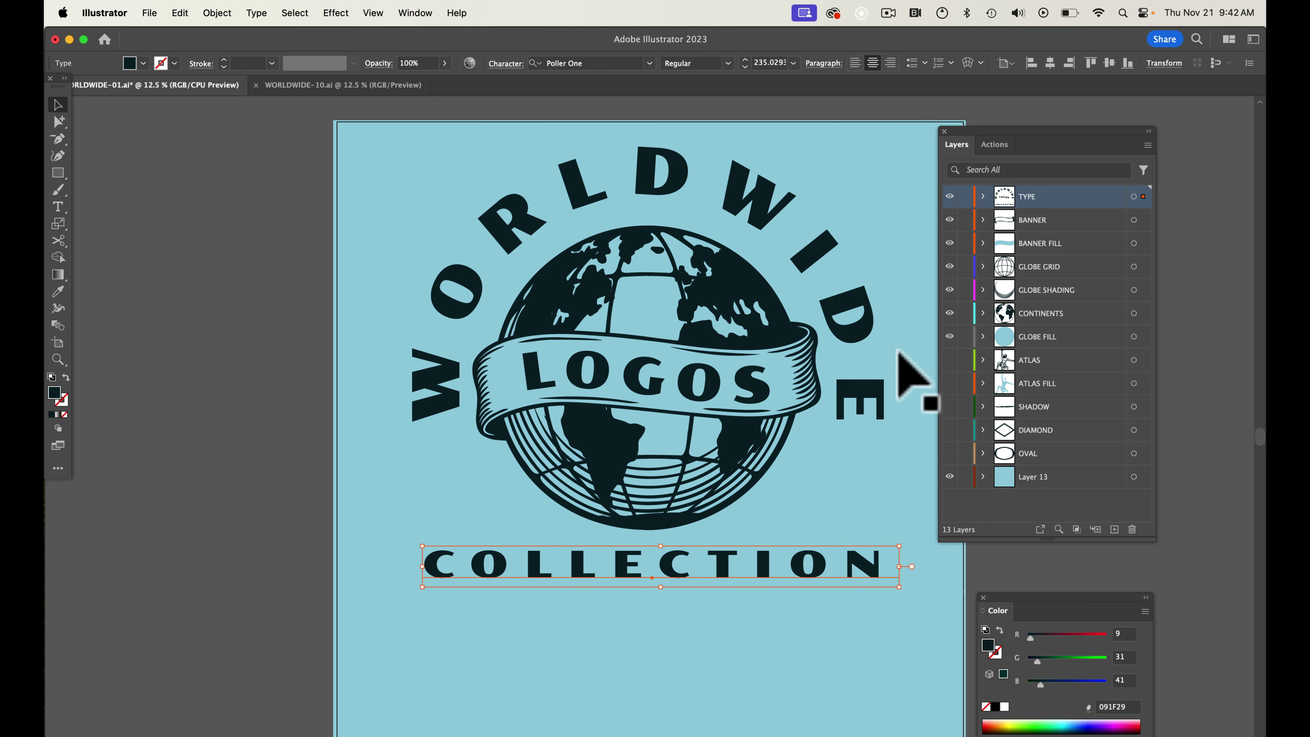
- Cut COLLECTION's tracking from 400 to 100 and stretch it wider beneath the globe
key("super+t")
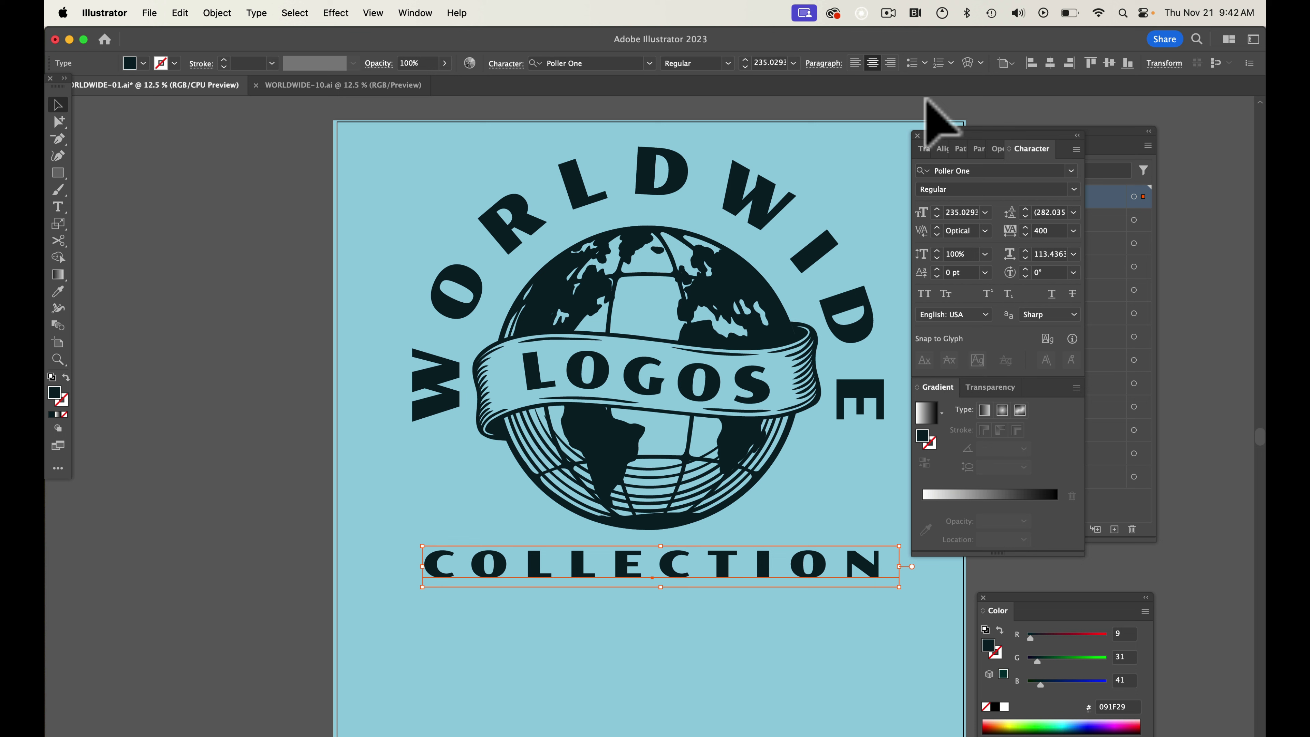
left_click(1073, 231)
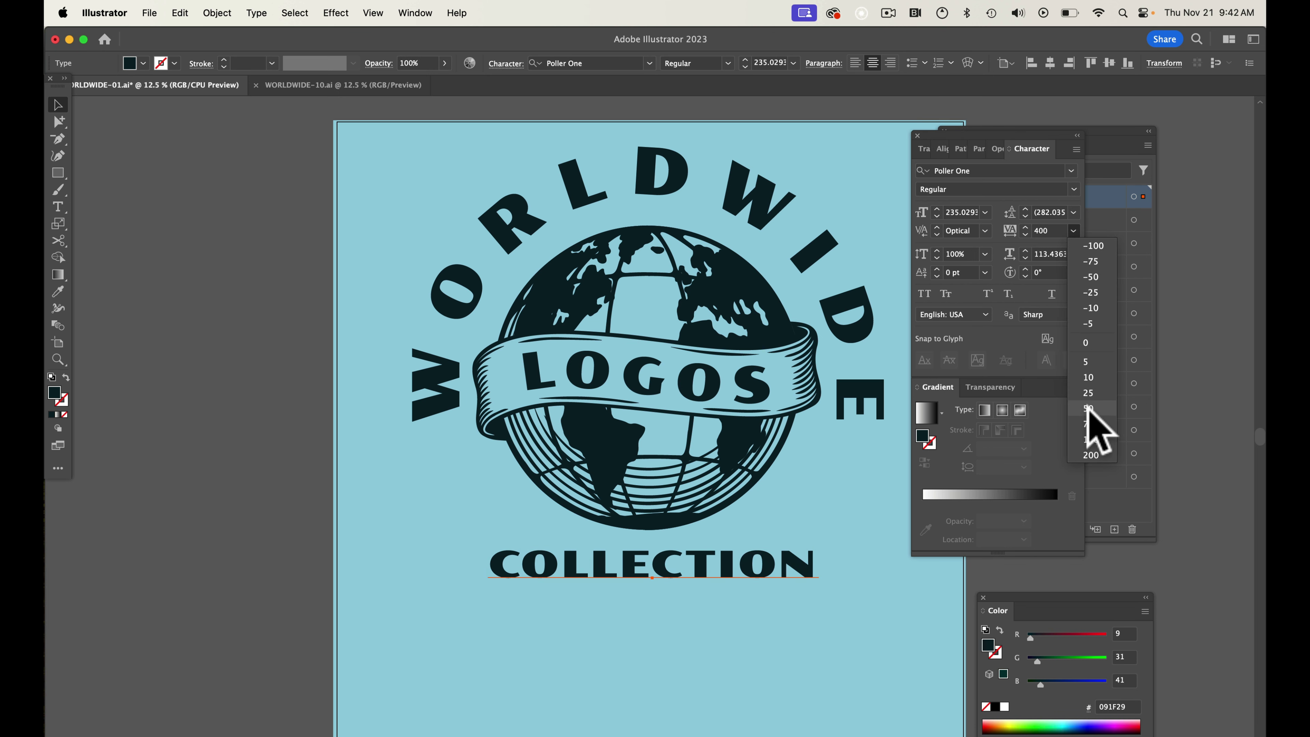
left_click(1093, 439)
mouse_move(837, 567)
left_mouse_down()
mouse_move(886, 556)
mouse_move(827, 550)
left_mouse_up()
left_click(234, 351)
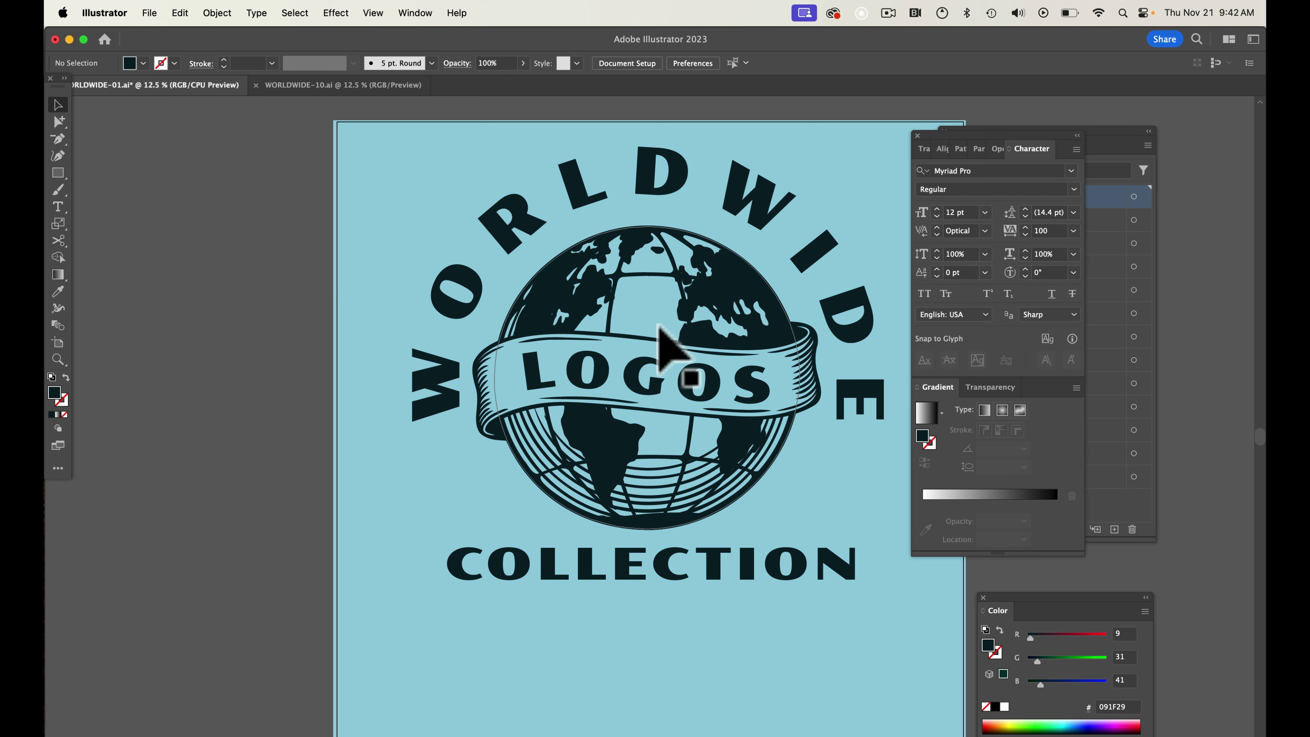
- Move LOGOS below COLLECTION and drag the ribbon banner and its fill off the globe to the left
left_click(654, 400)
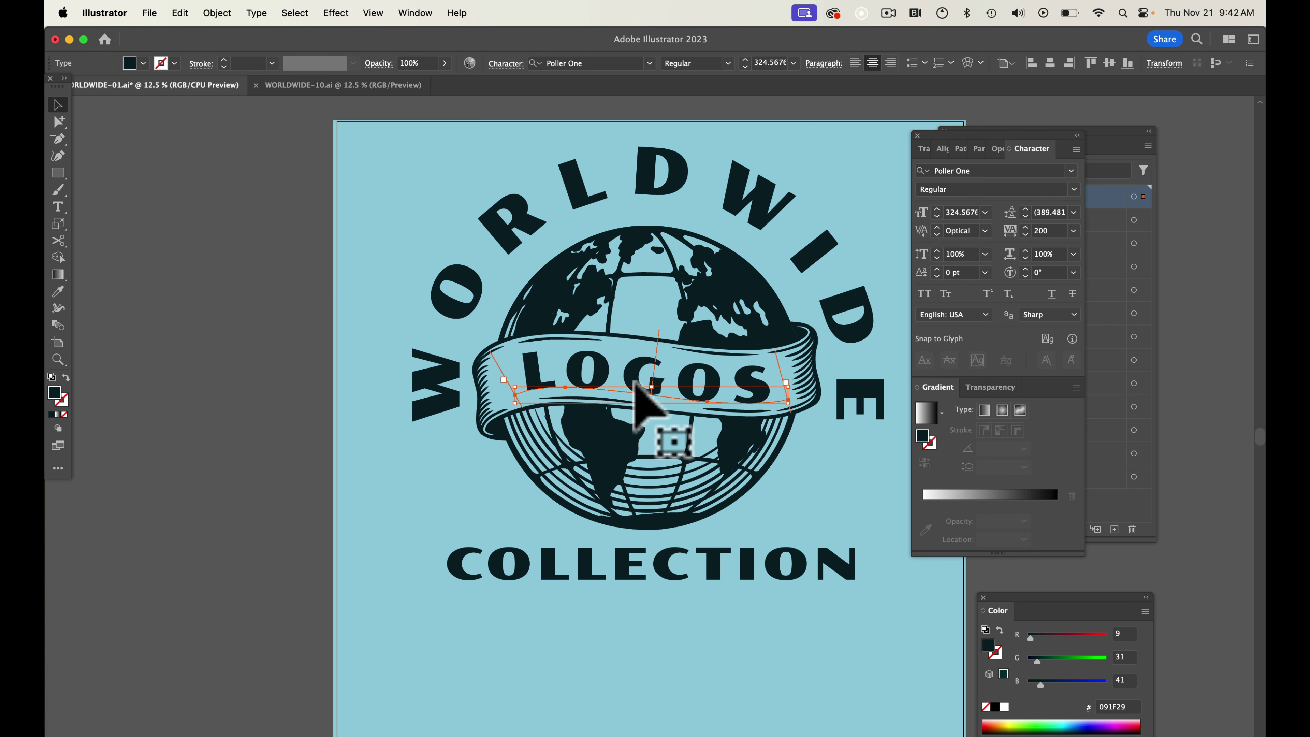
left_click_drag(640, 363, 539, 697)
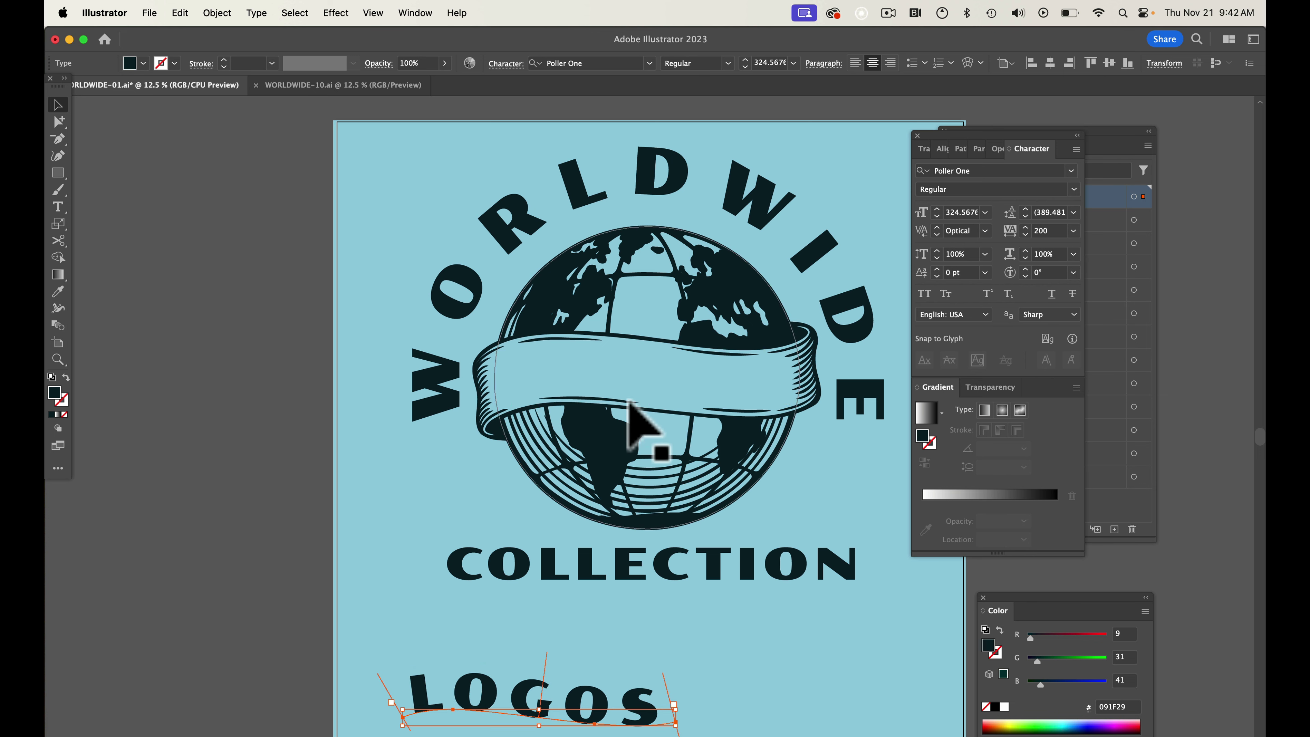
left_click_drag(622, 380, 347, 623)
left_click_drag(621, 410, 281, 624)
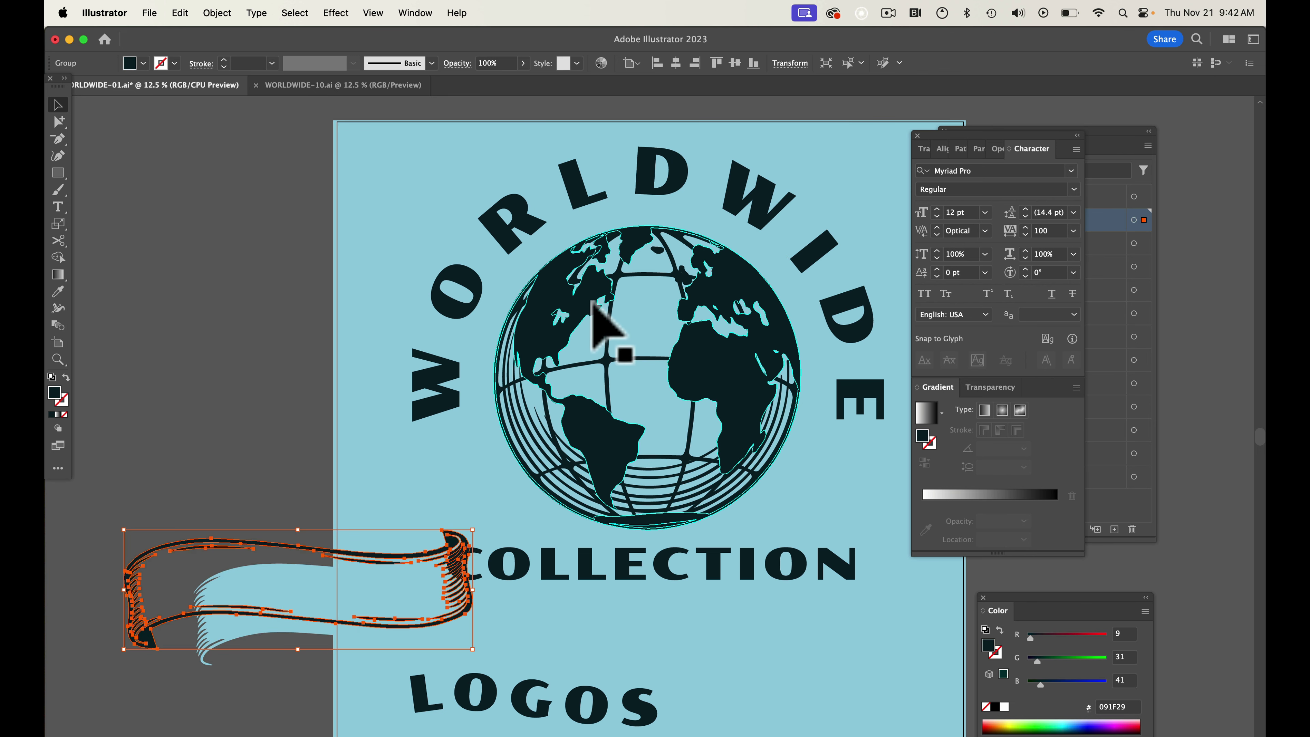
- Set the curved WORLDWIDE text to Rowdies Bold and select the globe circle for a yellow FFC02E fill
left_click(598, 206)
left_click(606, 62)
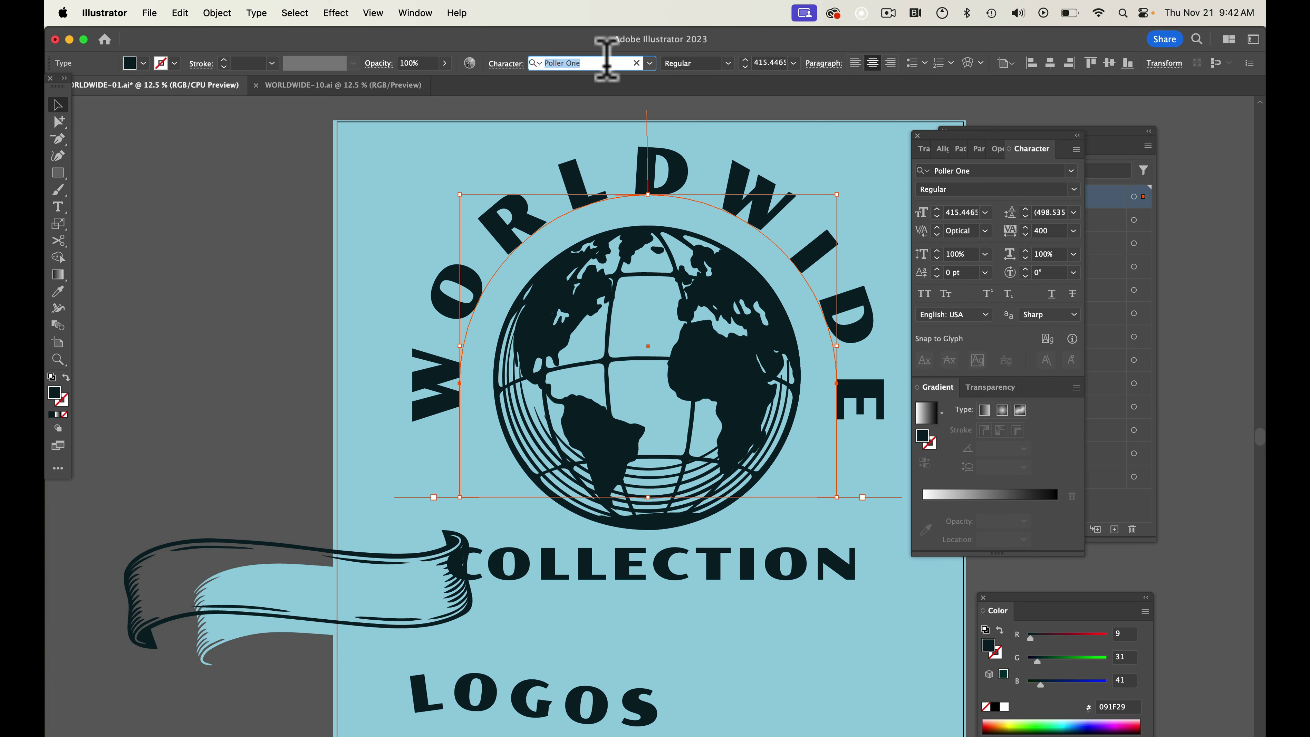
type("ro")
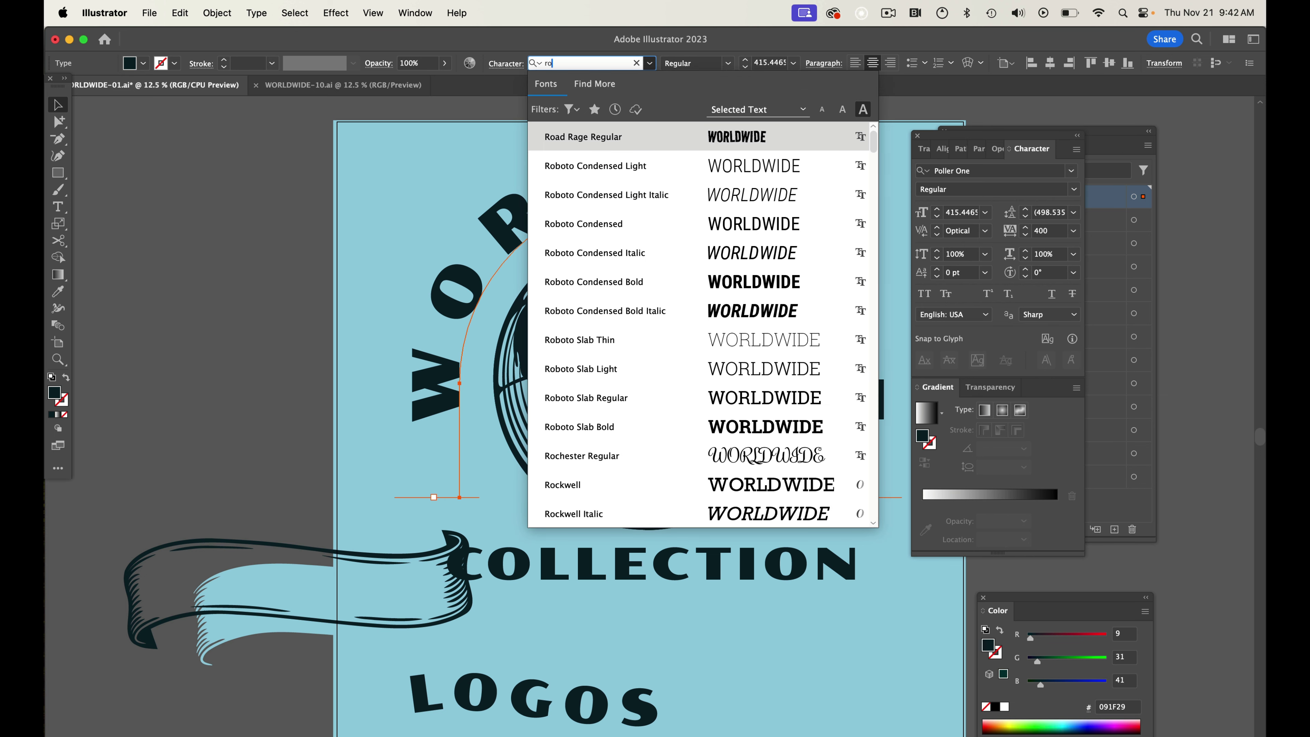
type("wd")
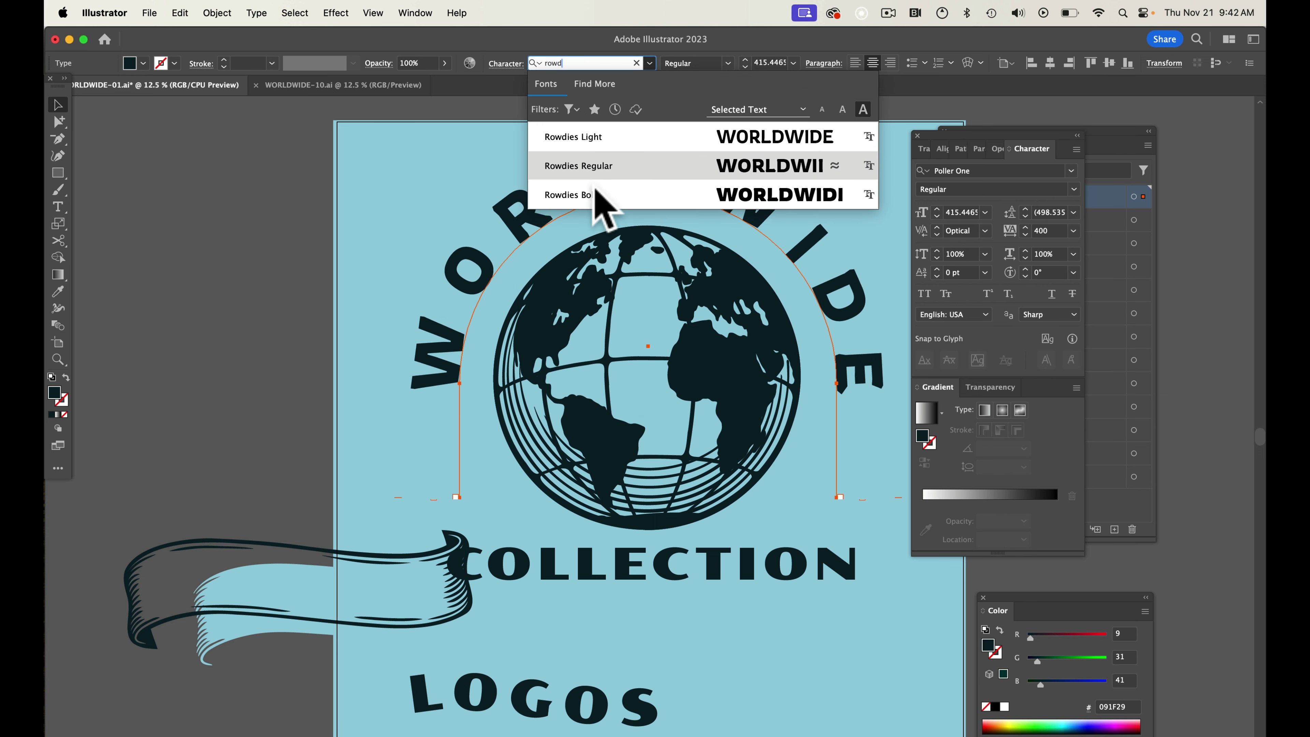
left_click(598, 196)
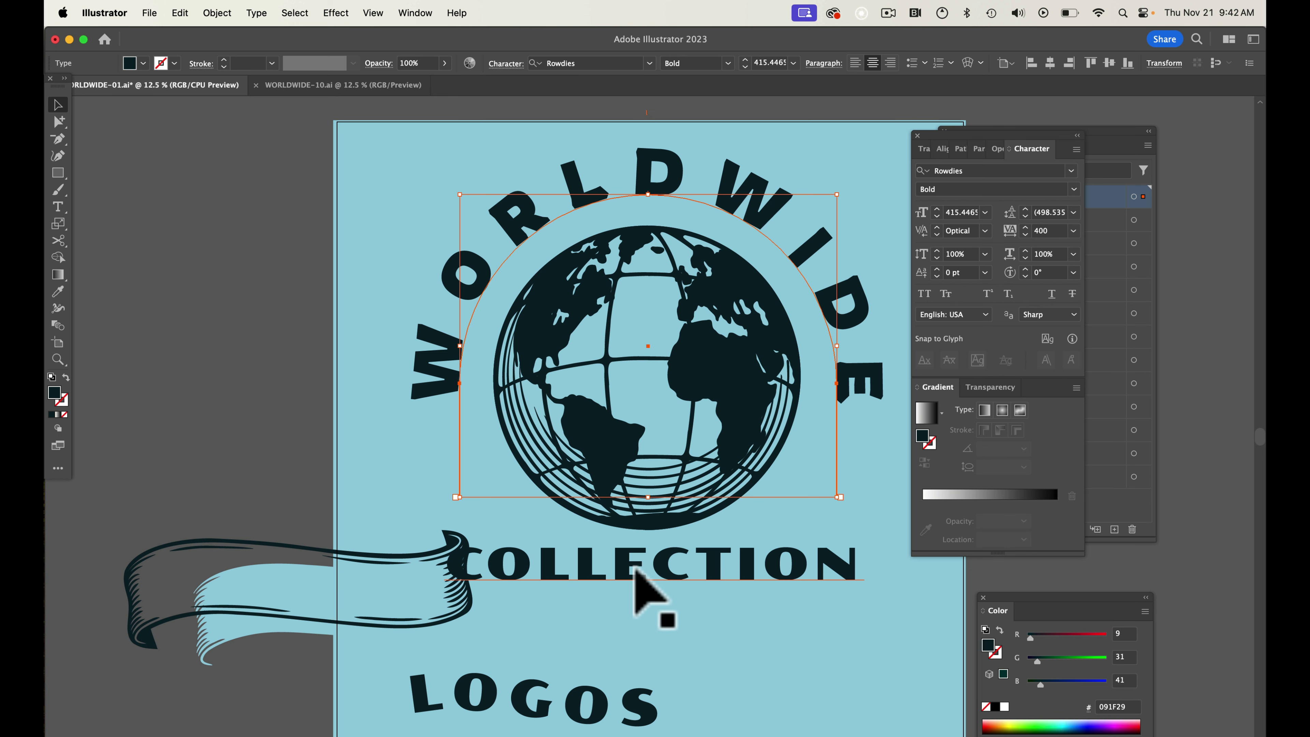
left_click(639, 392)
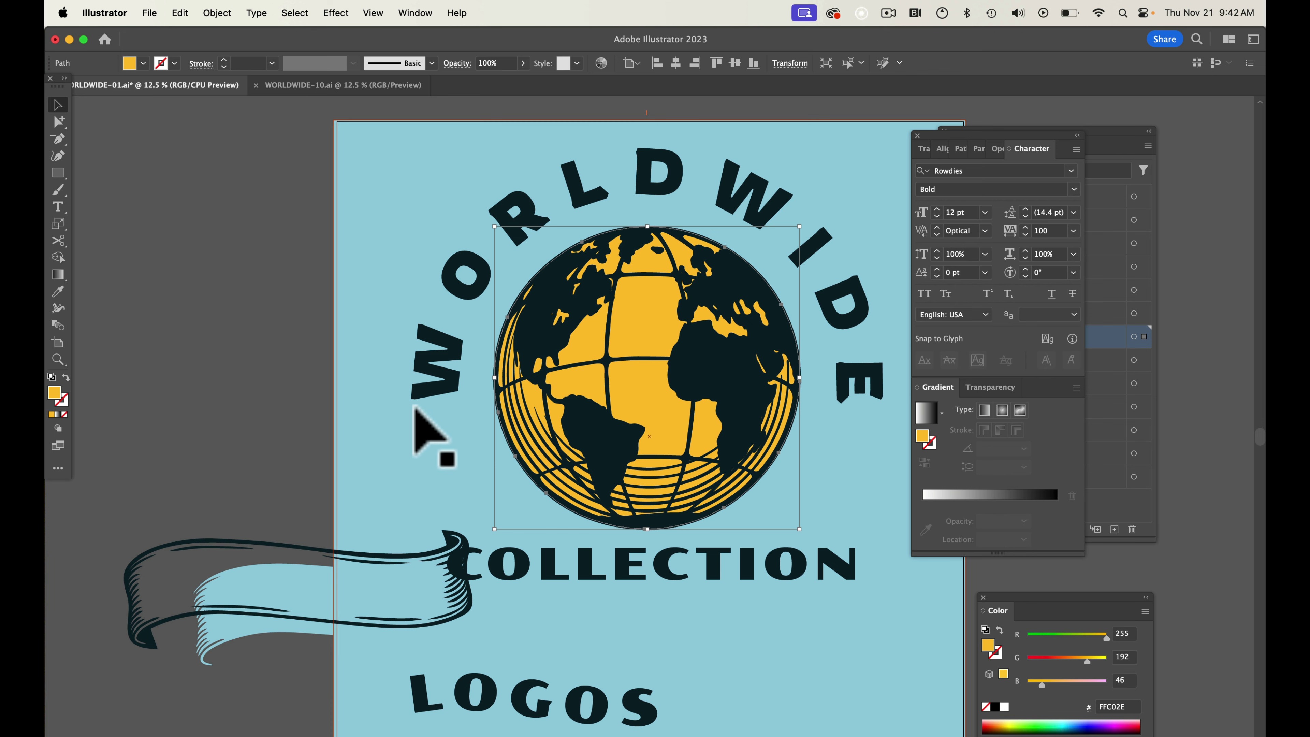
- Switch to the WORLDWIDE-10.ai document and bring the Layers panel in front of Character
left_click(315, 83)
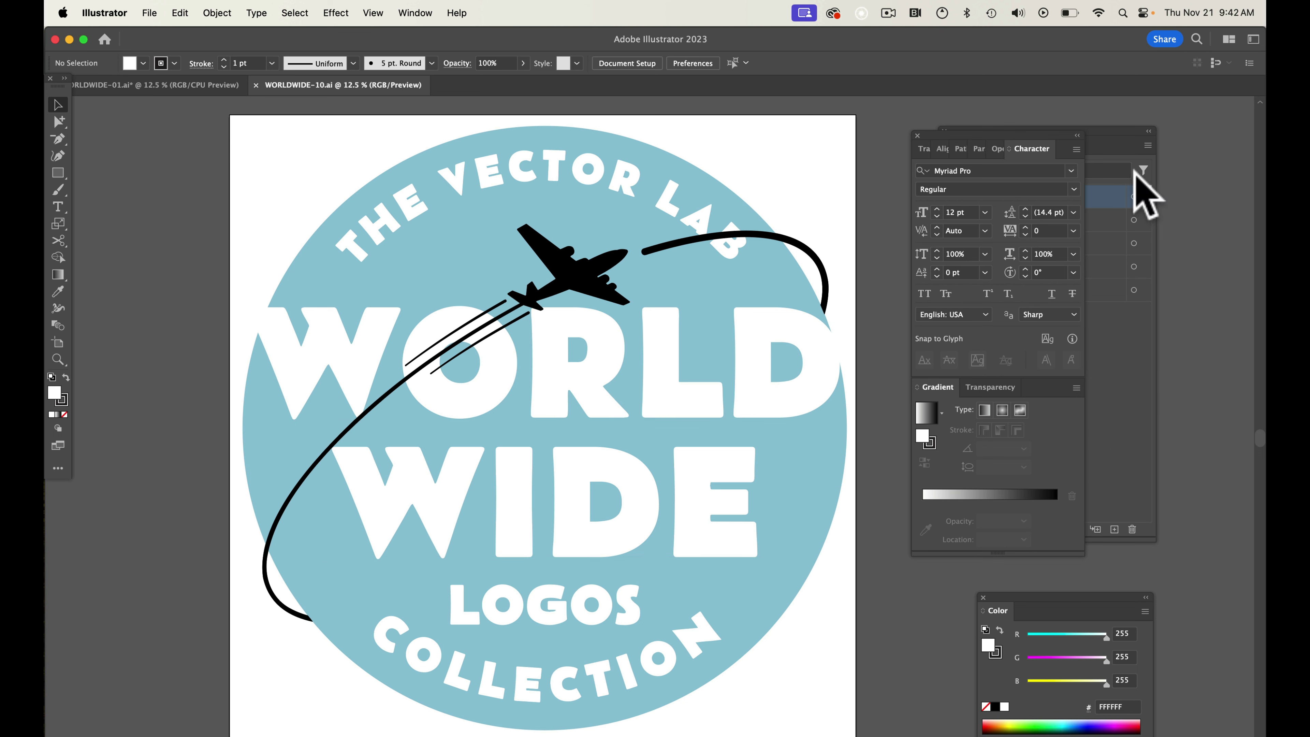
left_click_drag(1115, 130, 1146, 135)
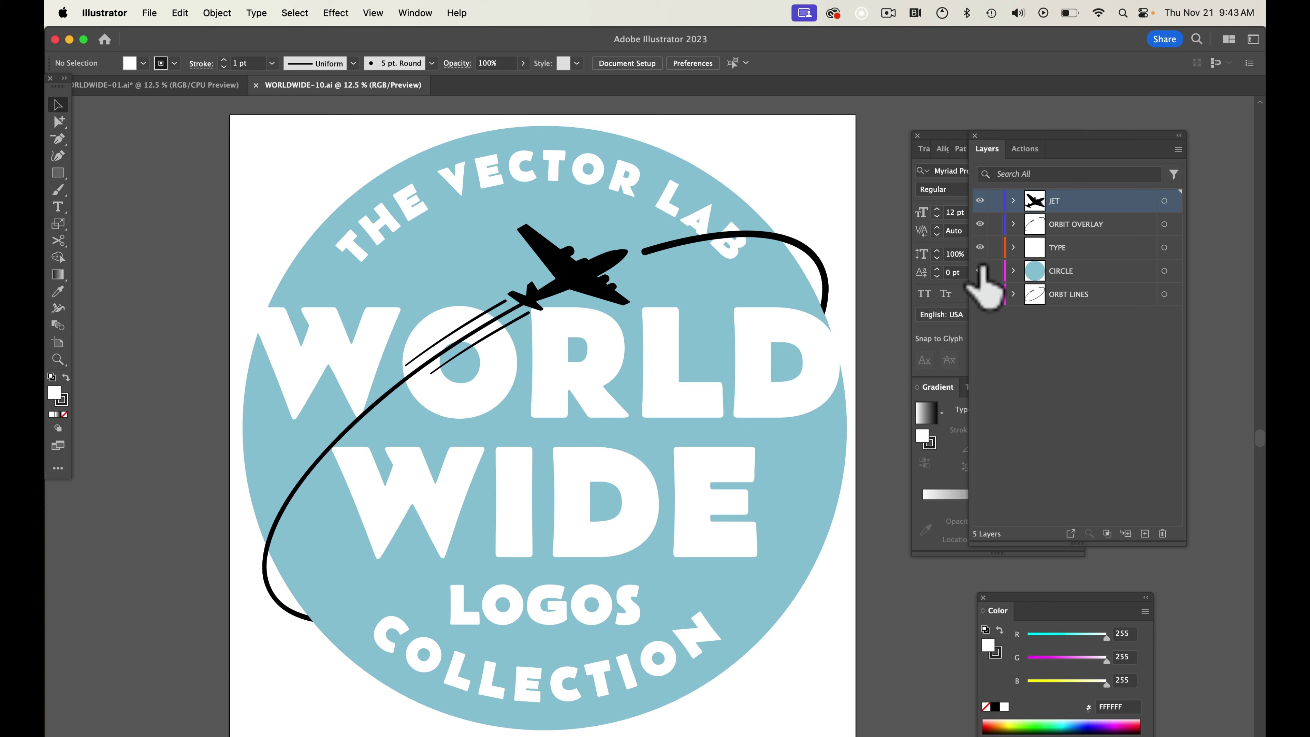
- Hide the TYPE and CIRCLE layers, and lock ORBT LINES while keeping its full ellipse visible
left_click_drag(982, 250, 984, 310)
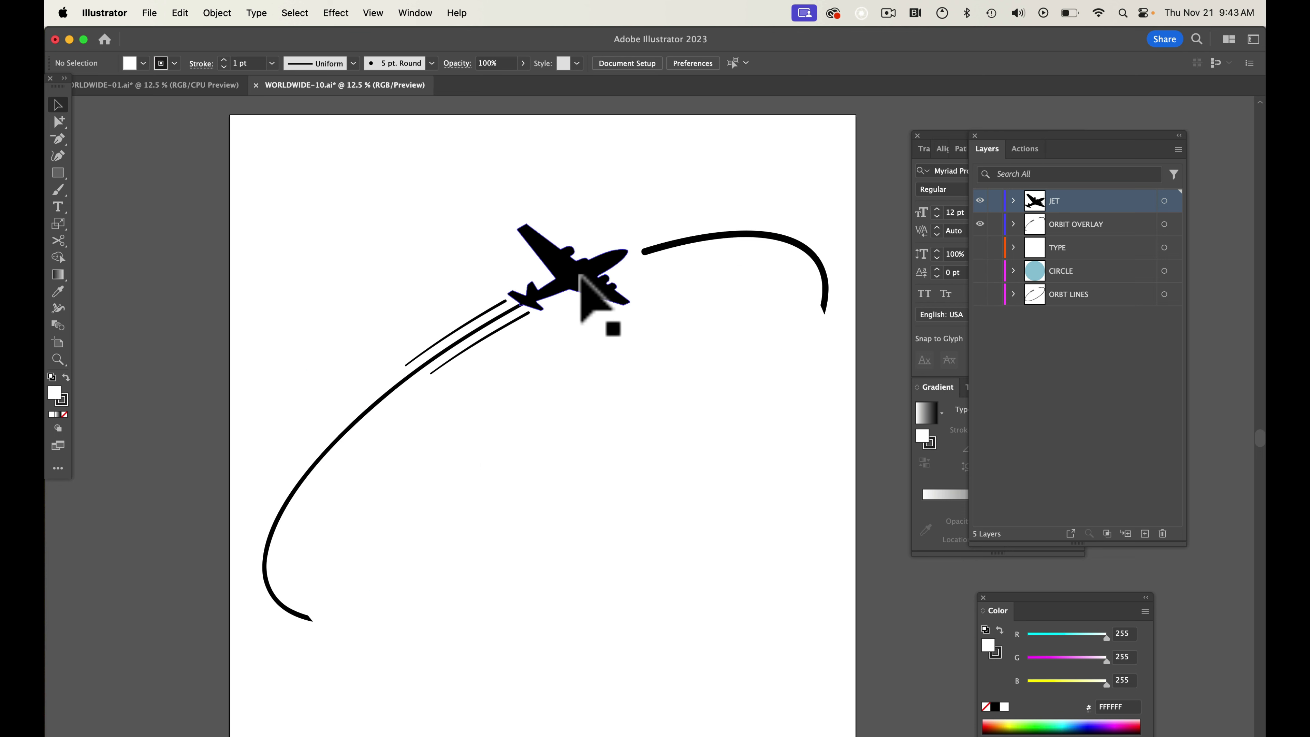
left_click(981, 201)
left_click(981, 200)
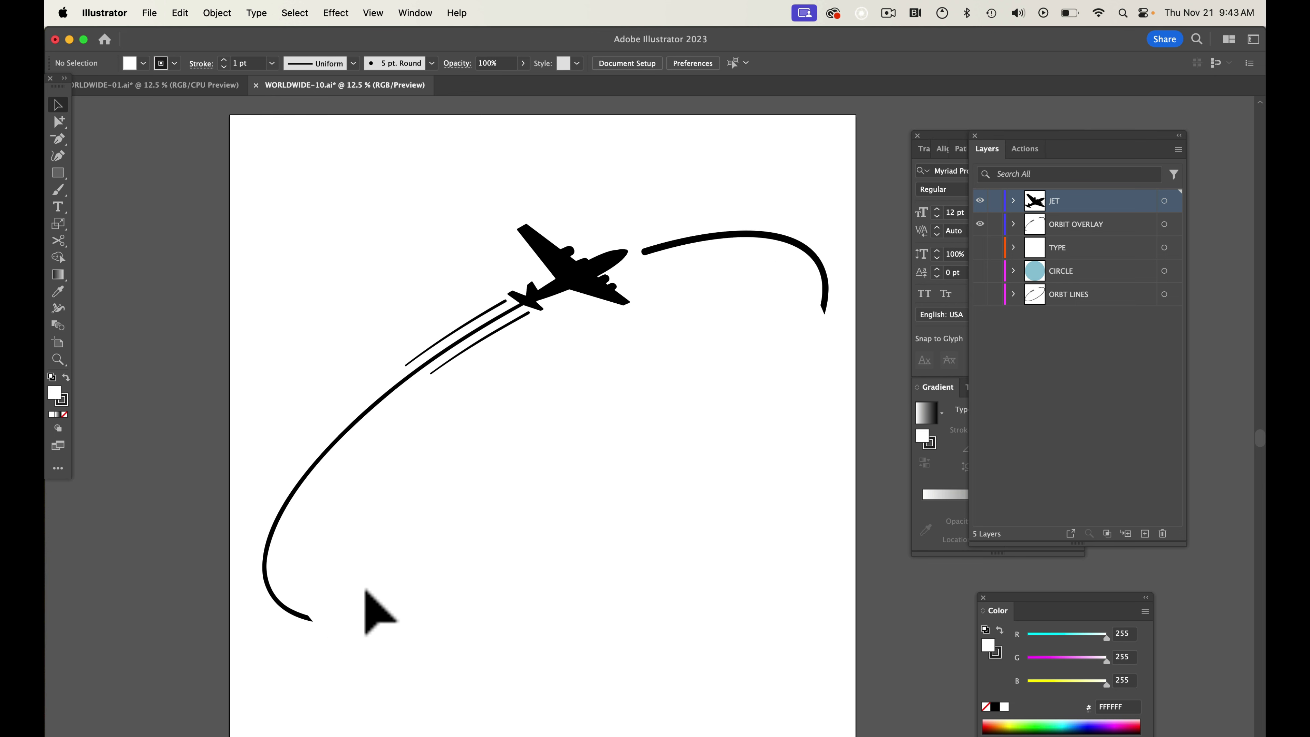
left_click(993, 294)
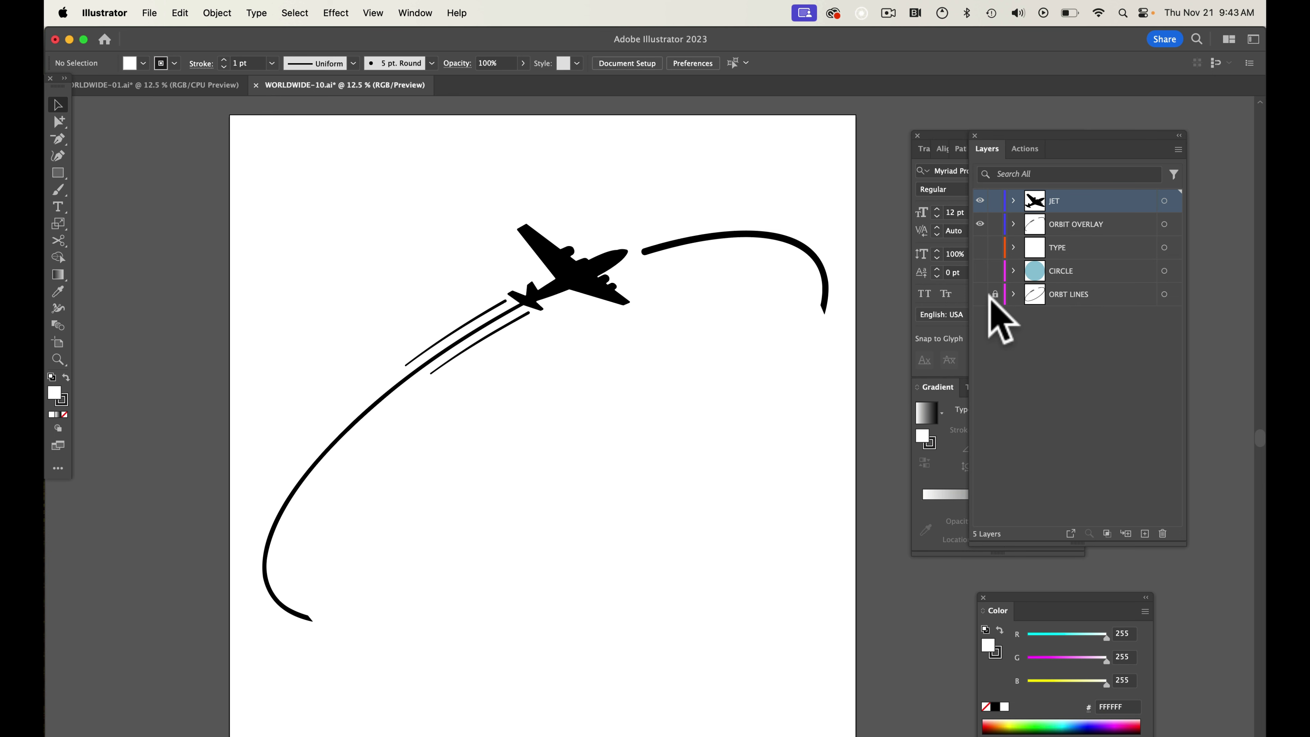
left_click(981, 294)
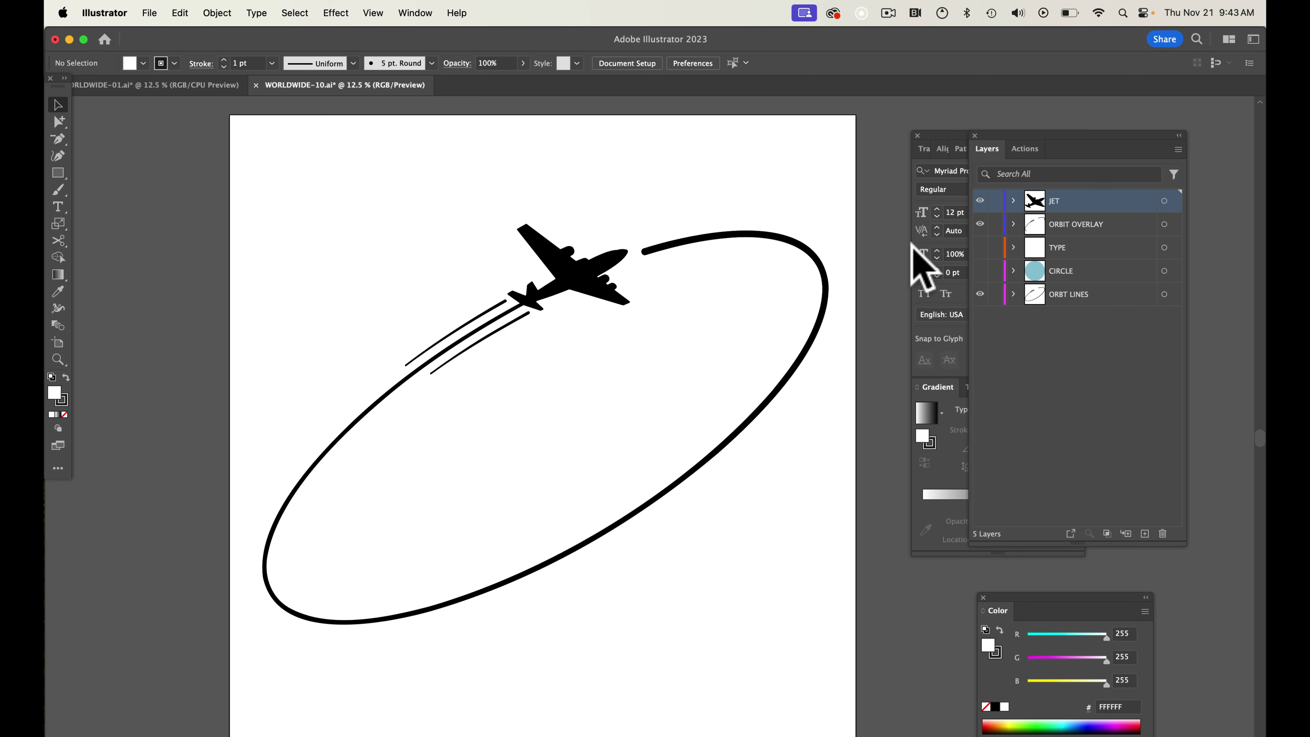
- Create Layer 6 above TYPE and place a point text object at the page's left
left_click(1061, 249)
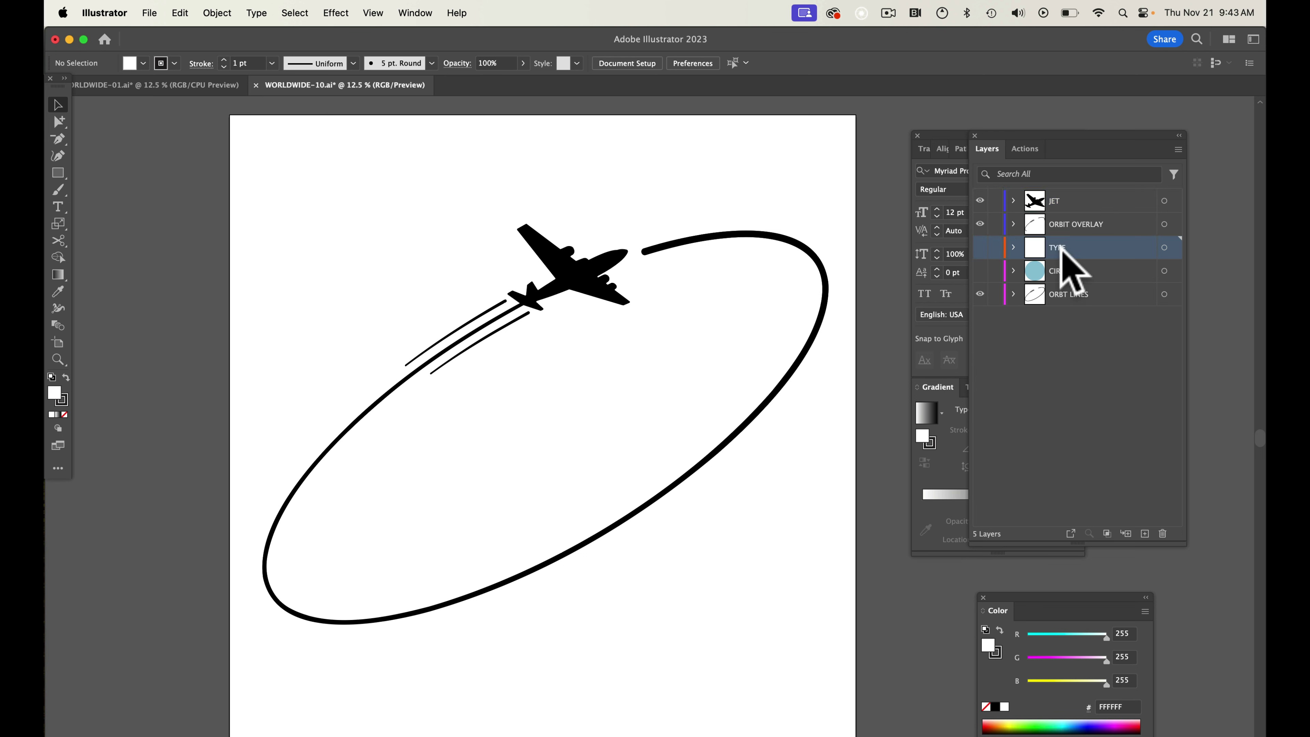
left_click(58, 207)
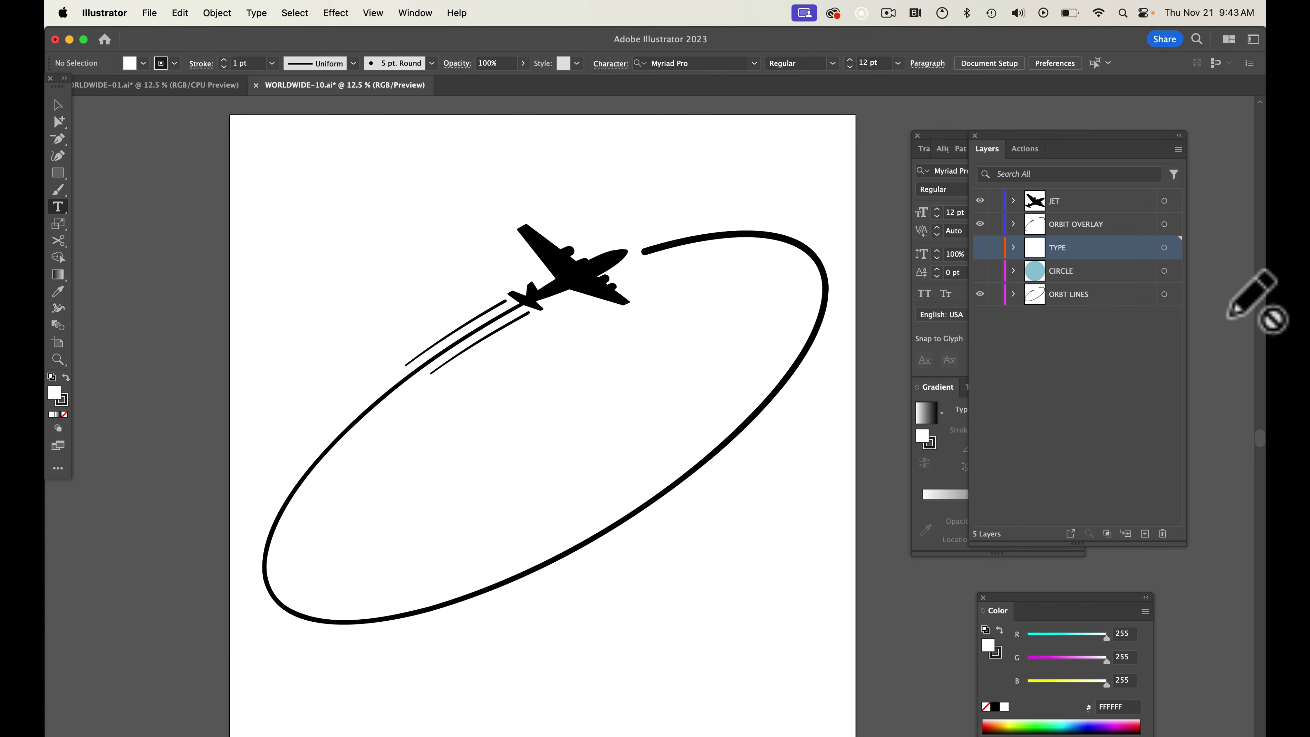
left_click(1144, 534)
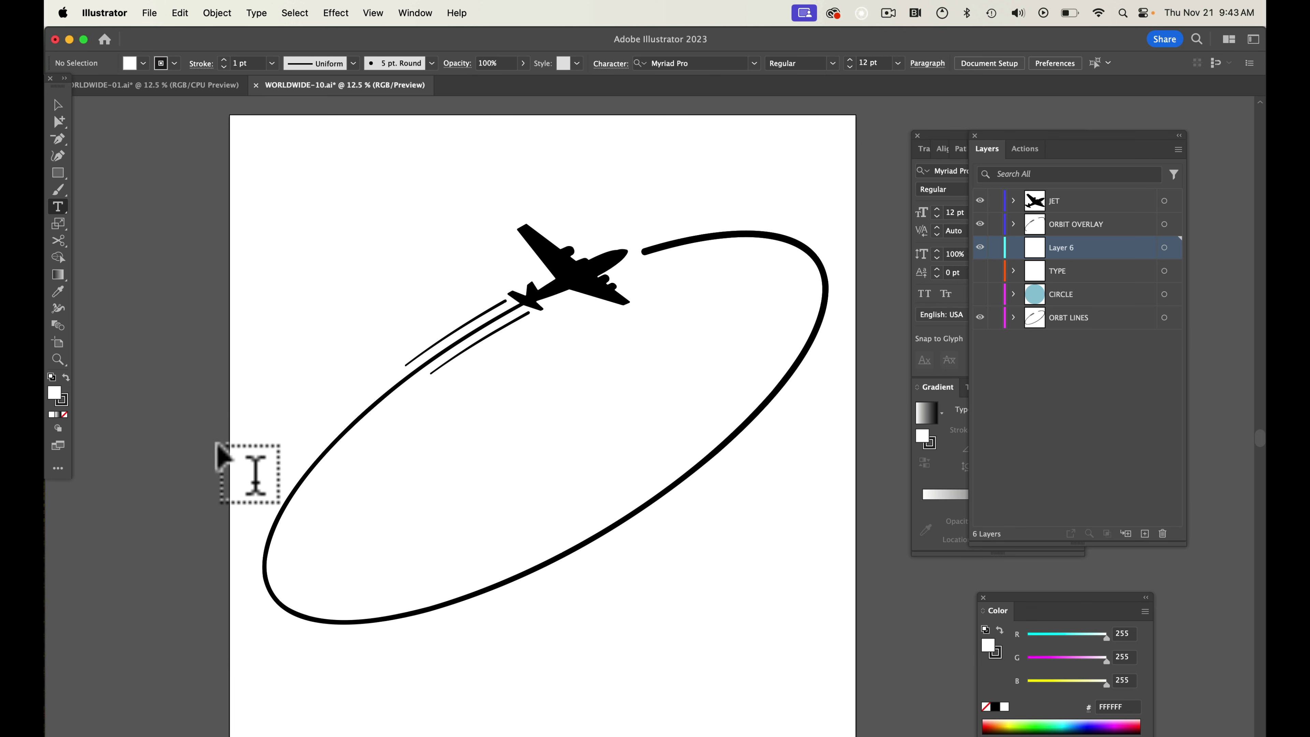
left_click(262, 434)
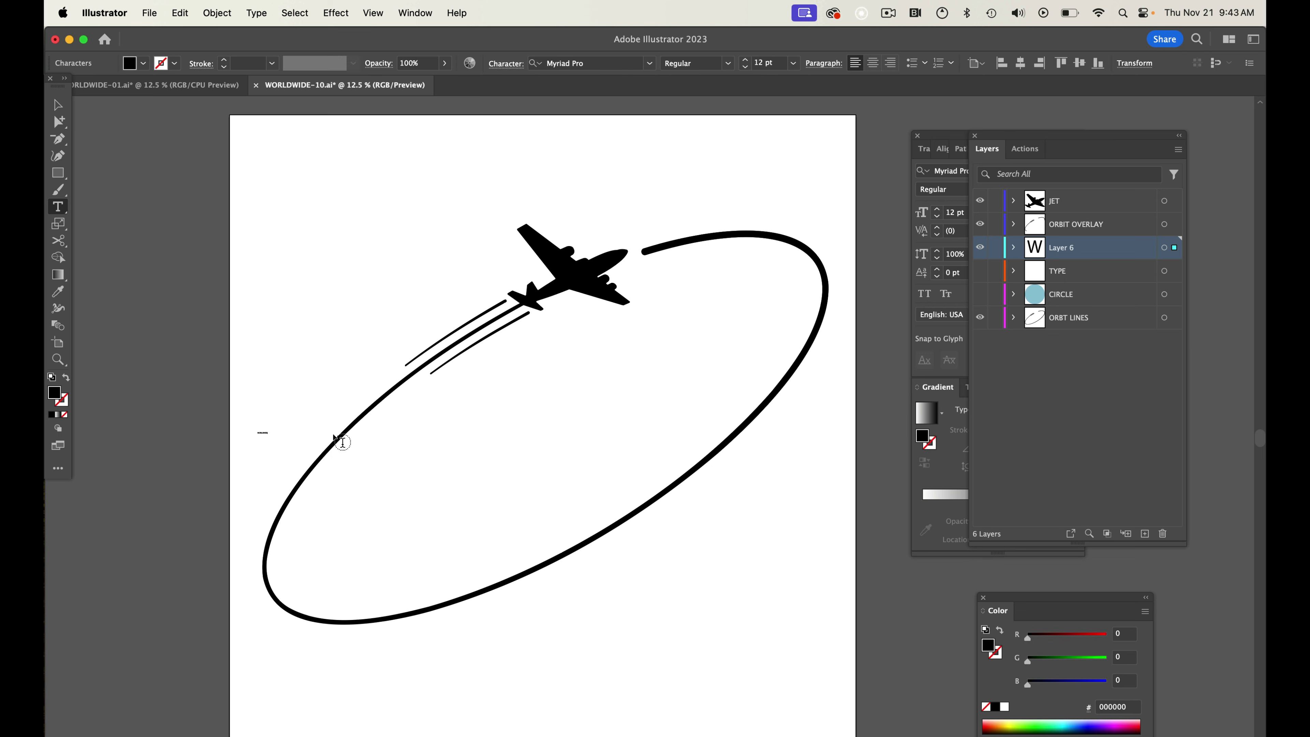
- Scale WORLDWIDE across the ellipse in Big Shoulders Display Black with teal 00C8D0 fill
left_click(58, 105)
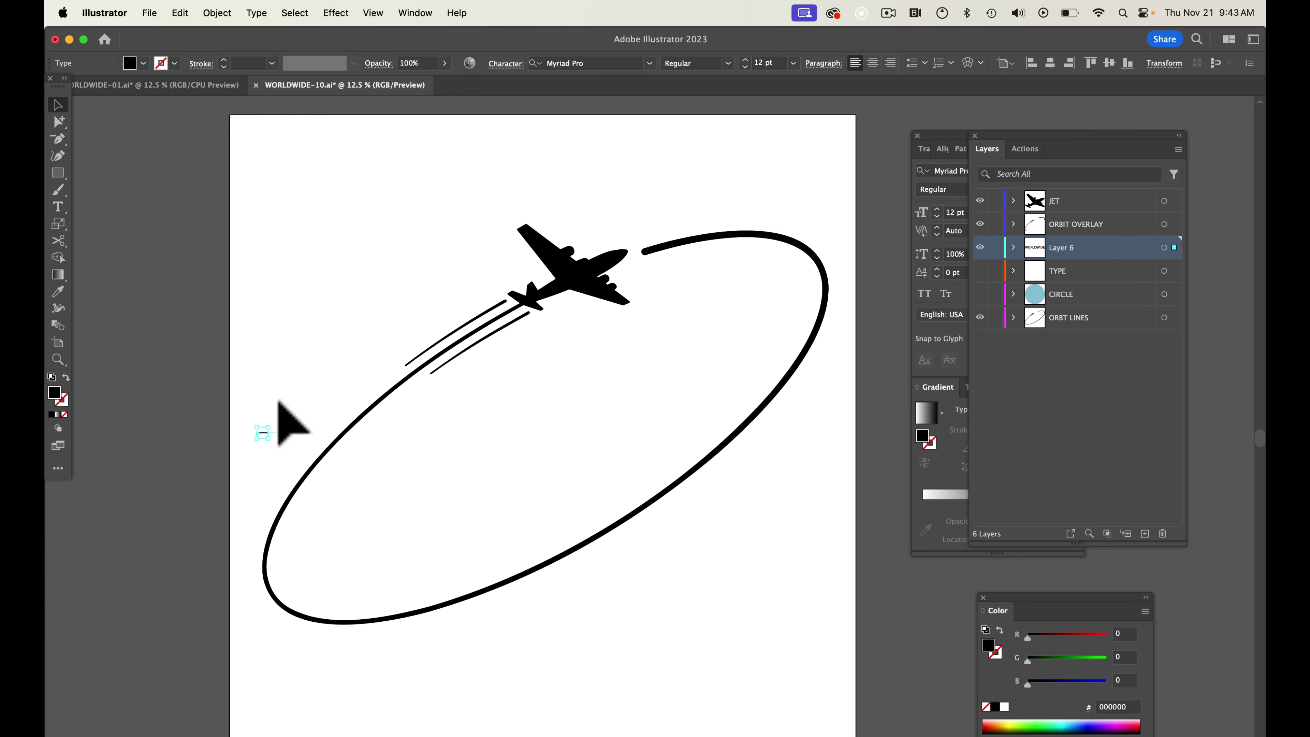
left_click_drag(276, 443, 842, 448)
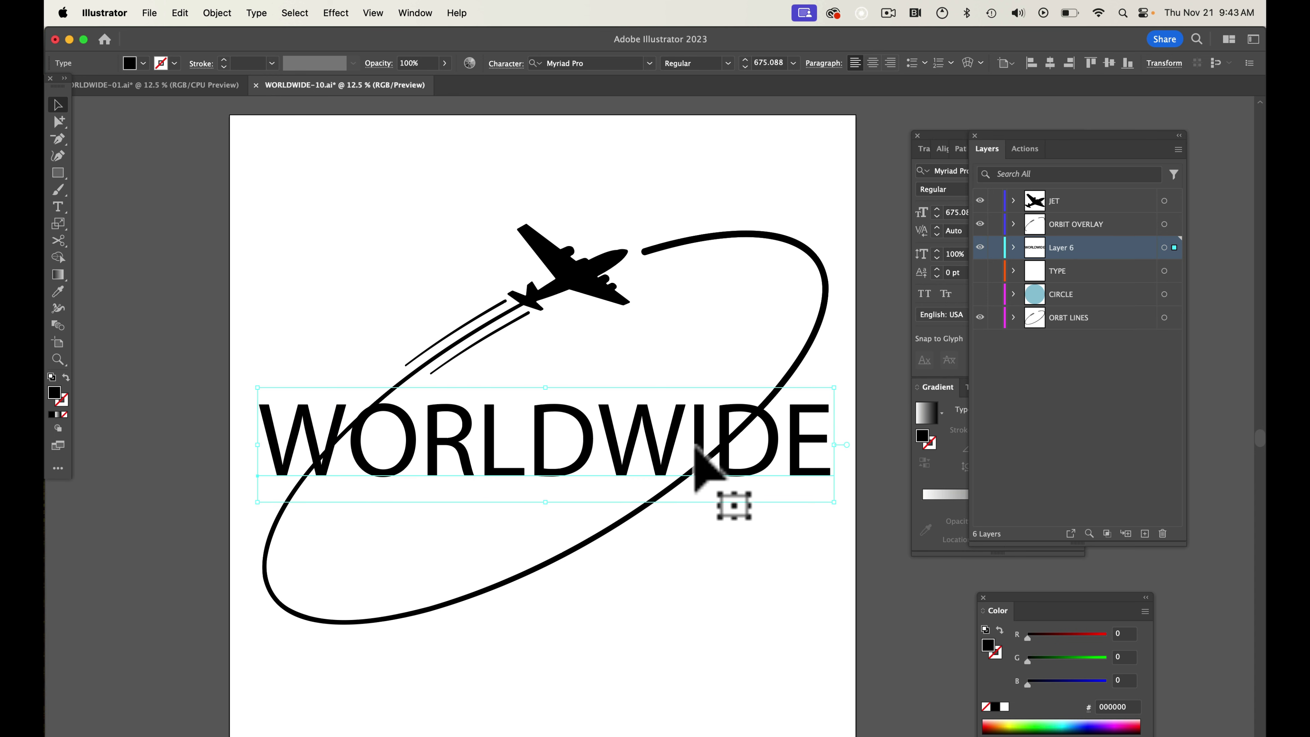
left_click(596, 60)
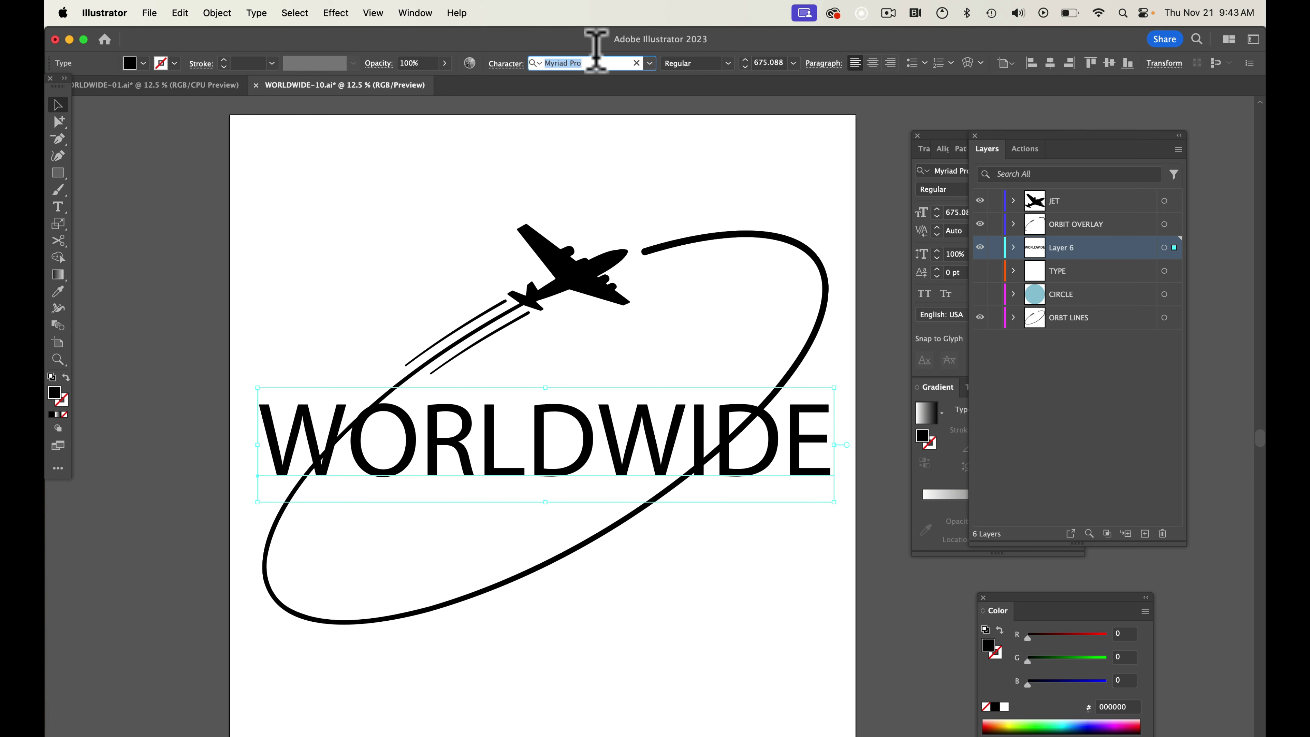
type("big")
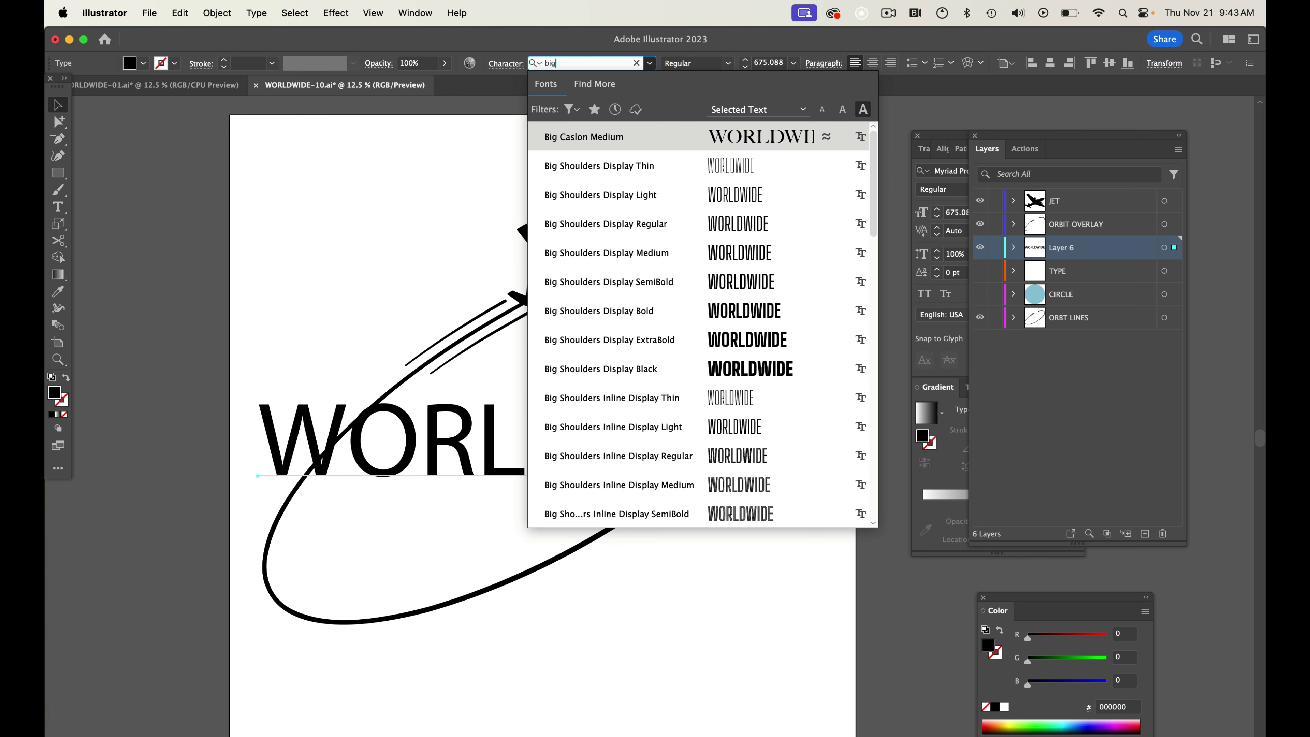
left_click(619, 370)
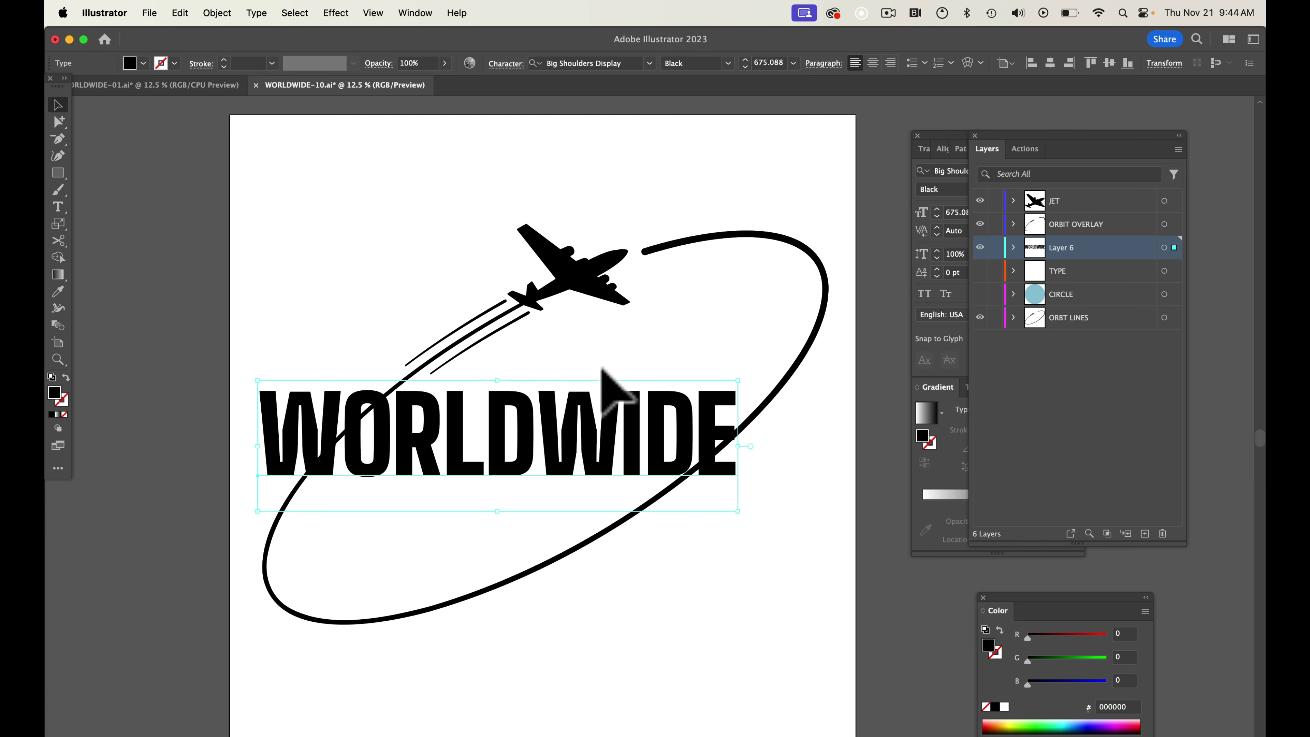
left_click_drag(747, 452, 836, 447)
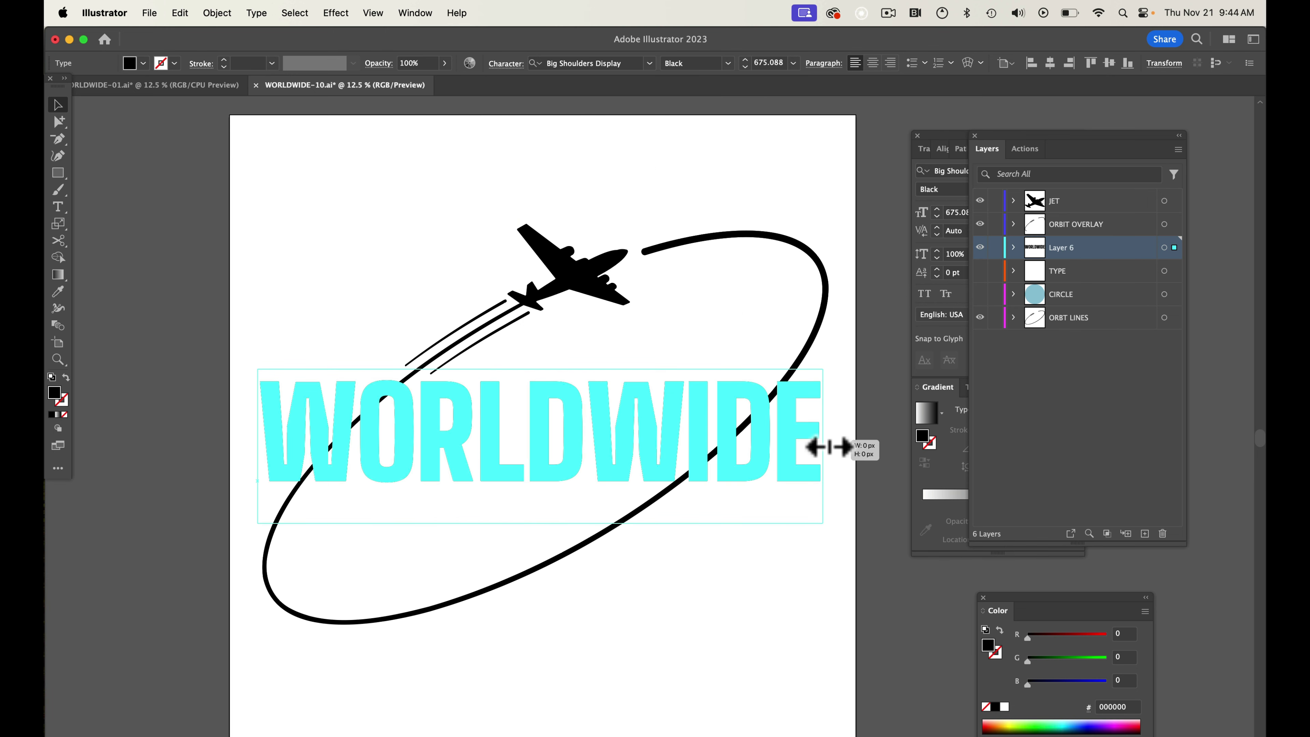
left_click(1064, 725)
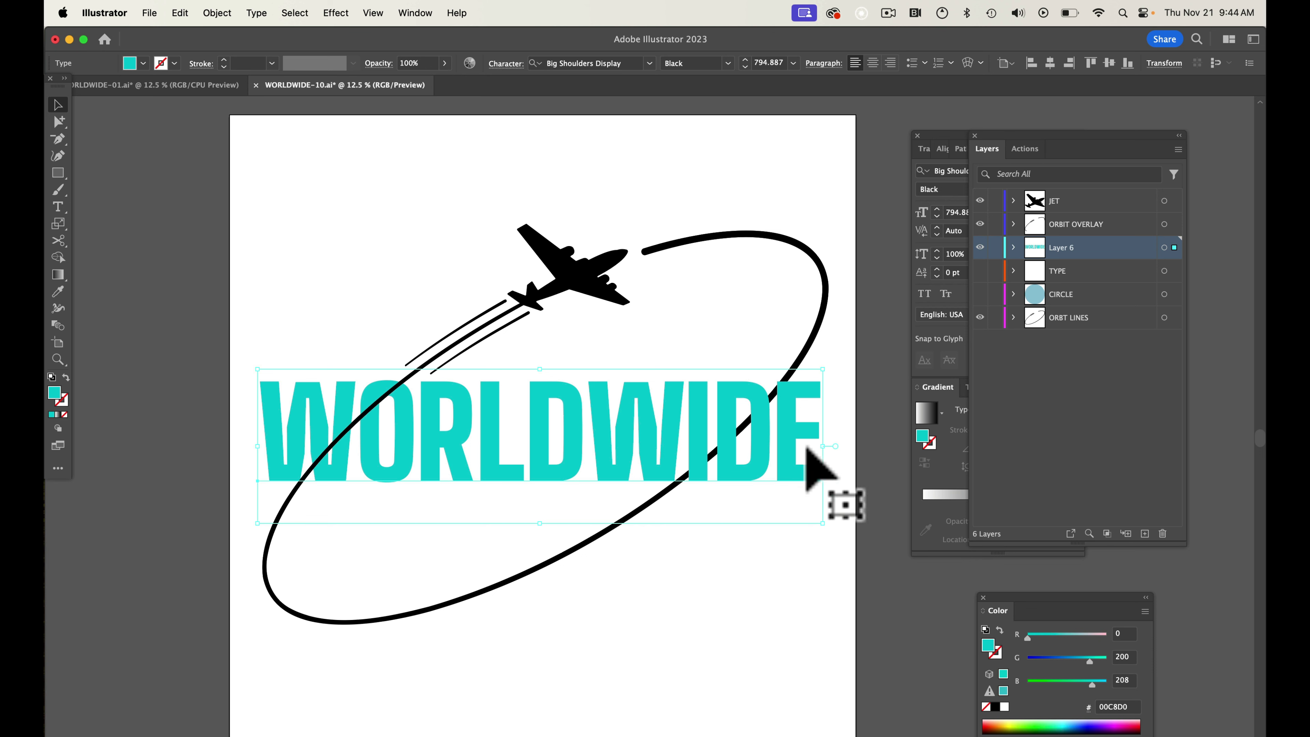
mouse_move(824, 446)
left_mouse_down()
mouse_move(848, 446)
mouse_move(837, 446)
left_mouse_up()
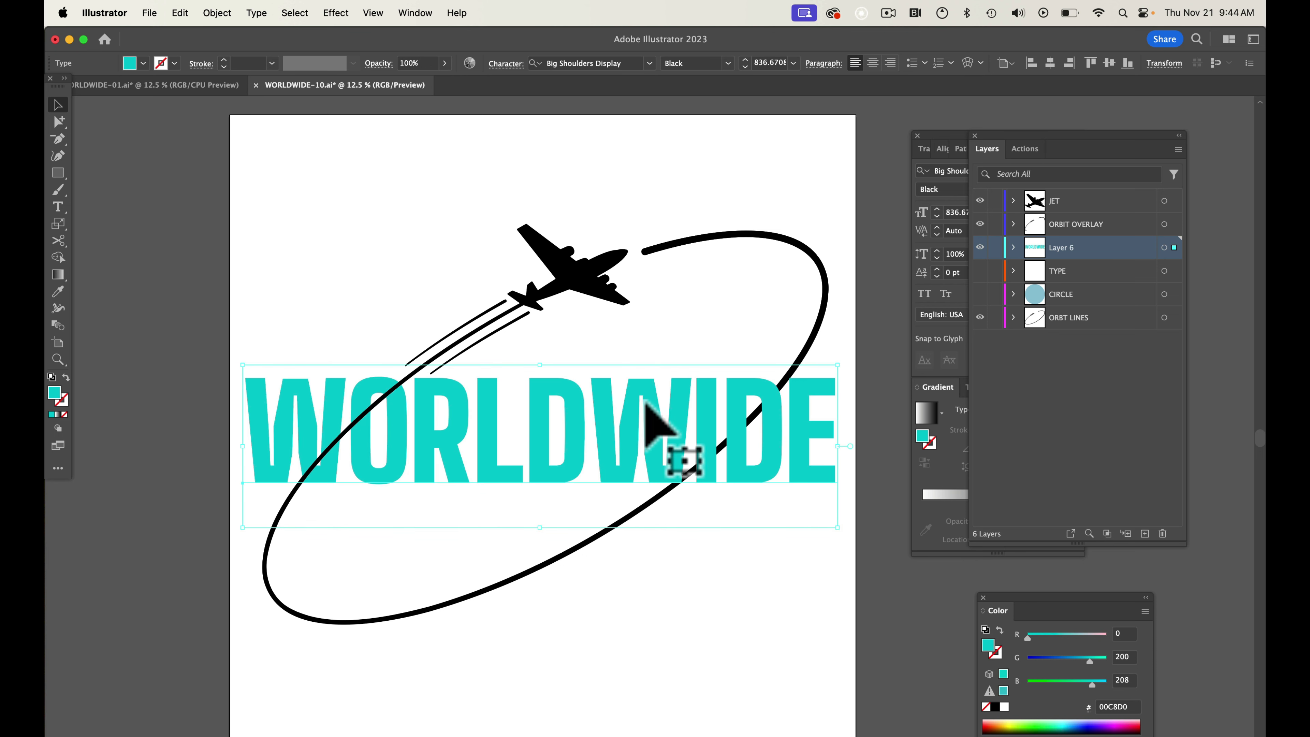
- Select the jet together with its orbit overlay and move them up and left
left_click(124, 226)
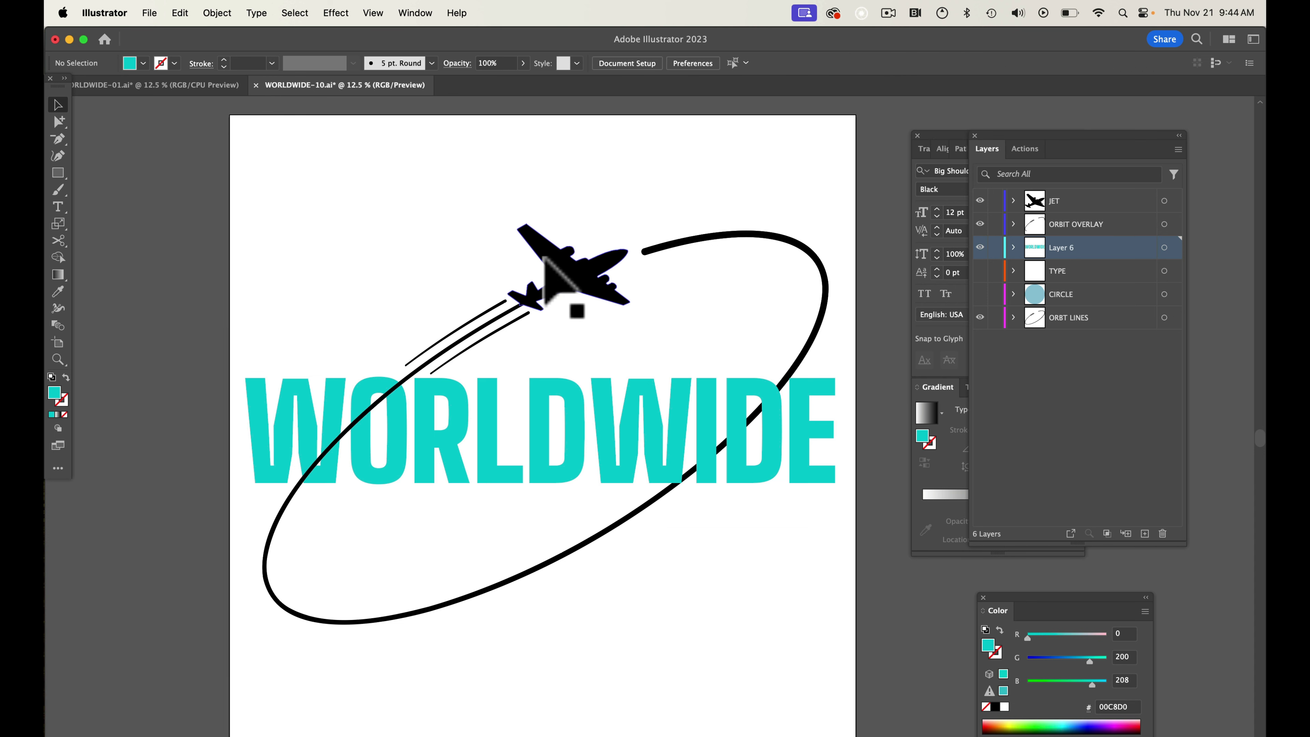
left_click(565, 274)
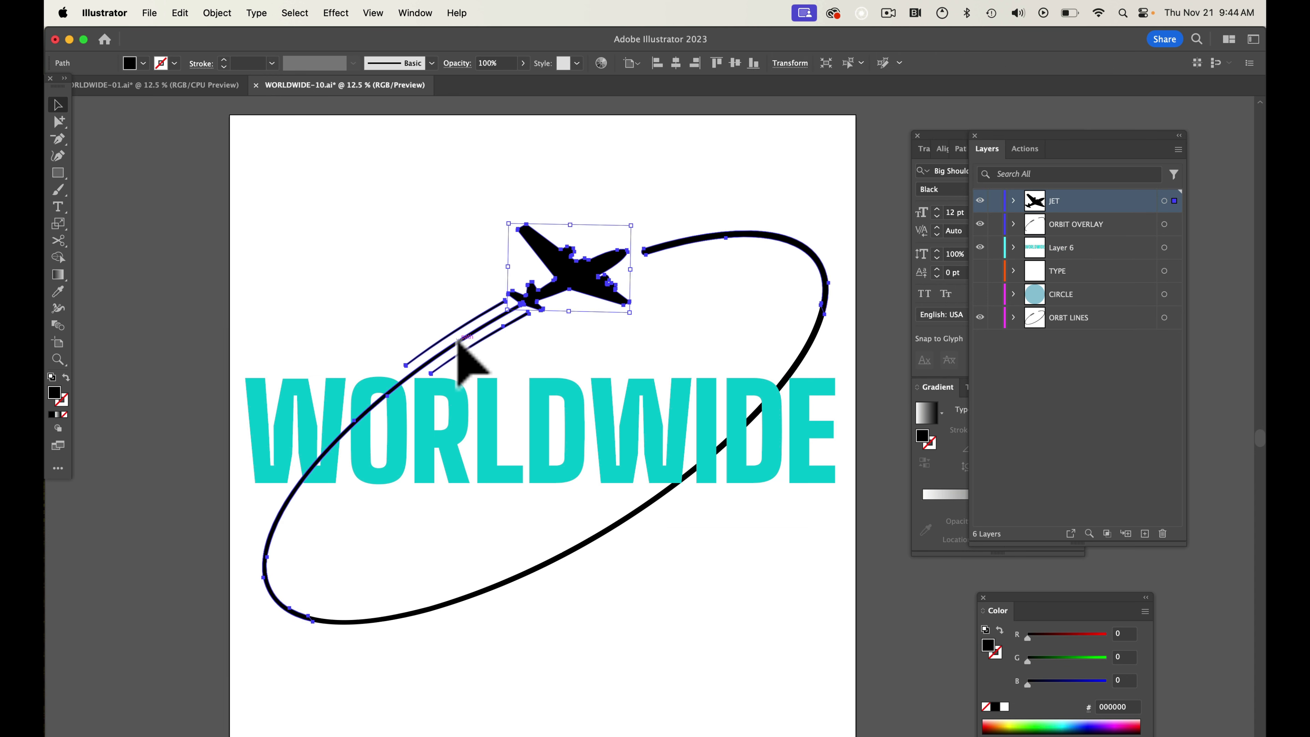
left_click(458, 341, "shift")
left_click_drag(459, 342, 357, 256)
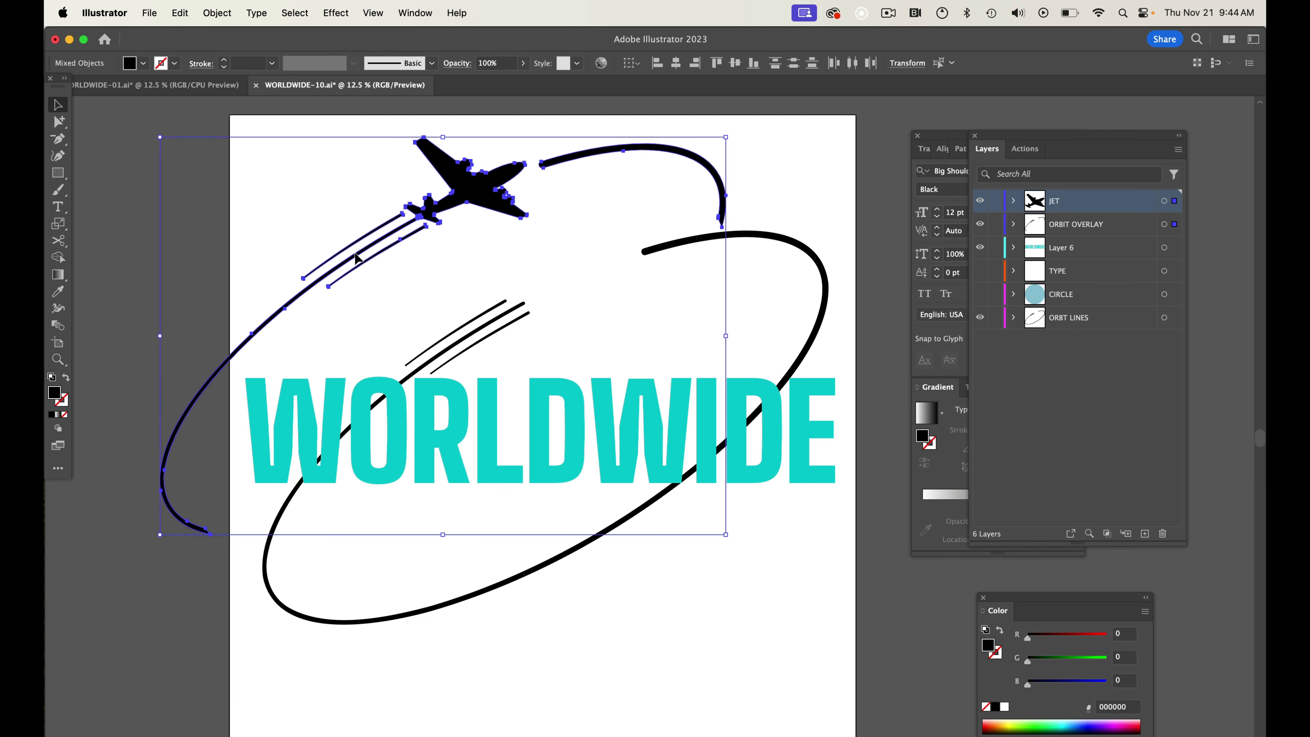
key("super+shift+b")
key("super+shift+b")
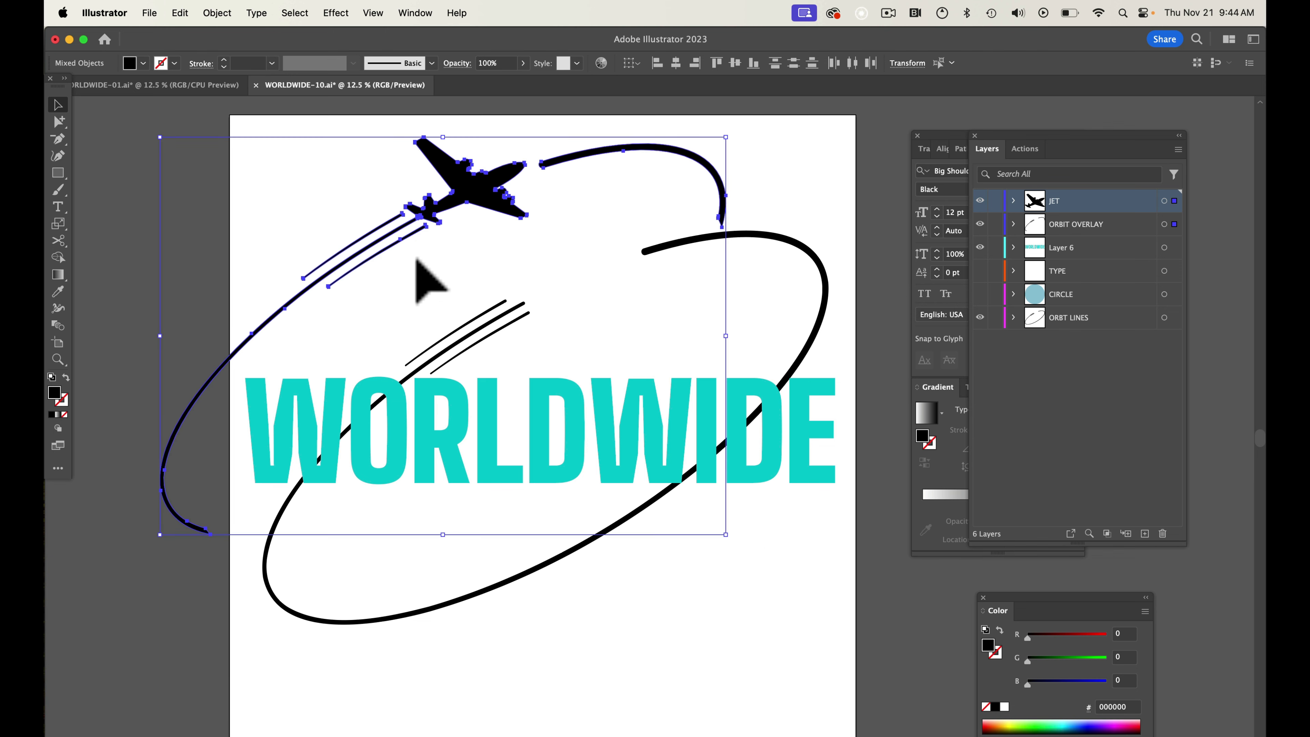
- In WORLDWIDE-01, paste the airplane orbit as a trial, shrink it, then undo and delete it
left_click(174, 84)
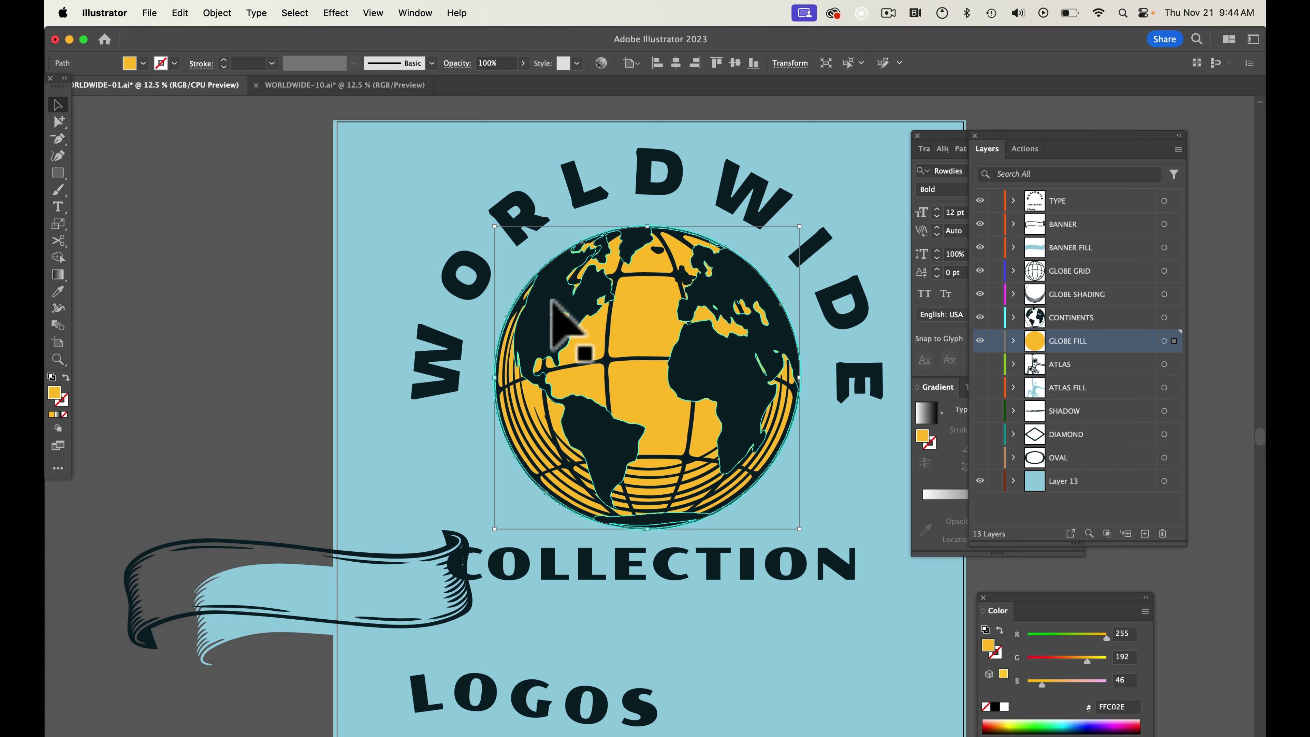
key("super+v")
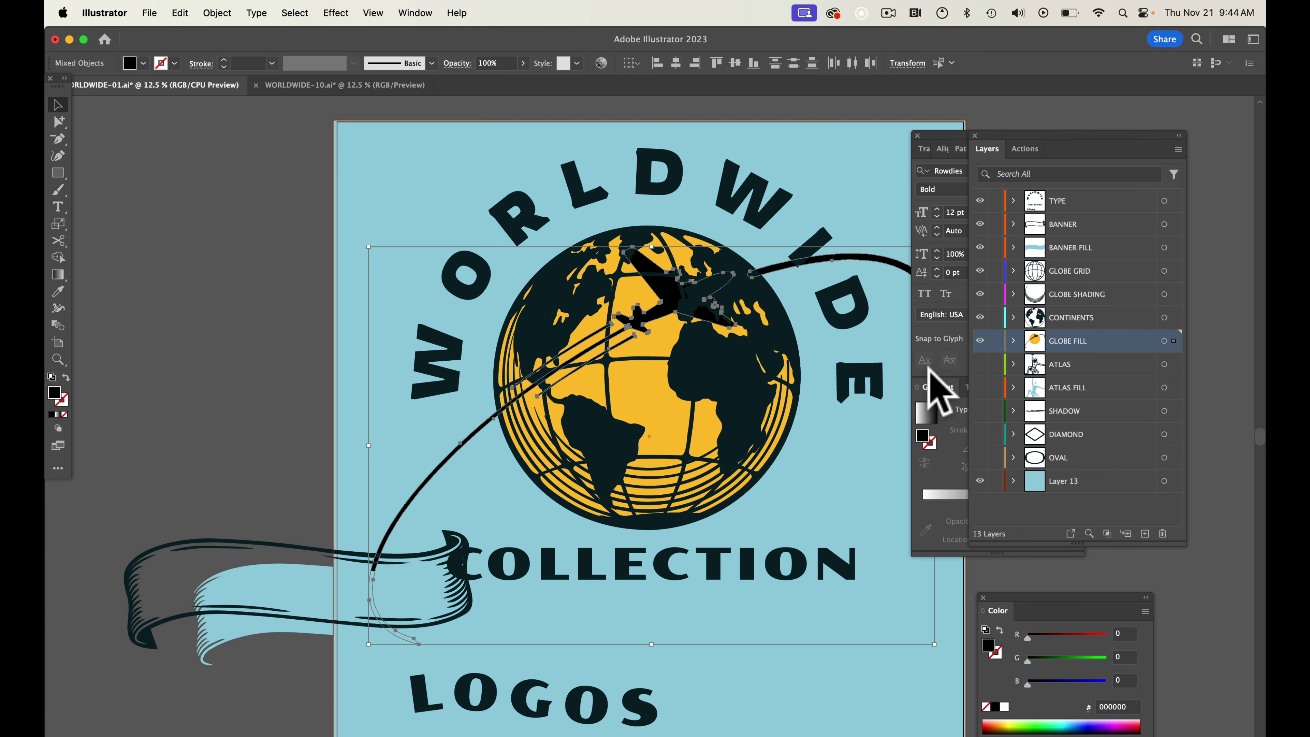
left_click_drag(660, 253, 664, 375)
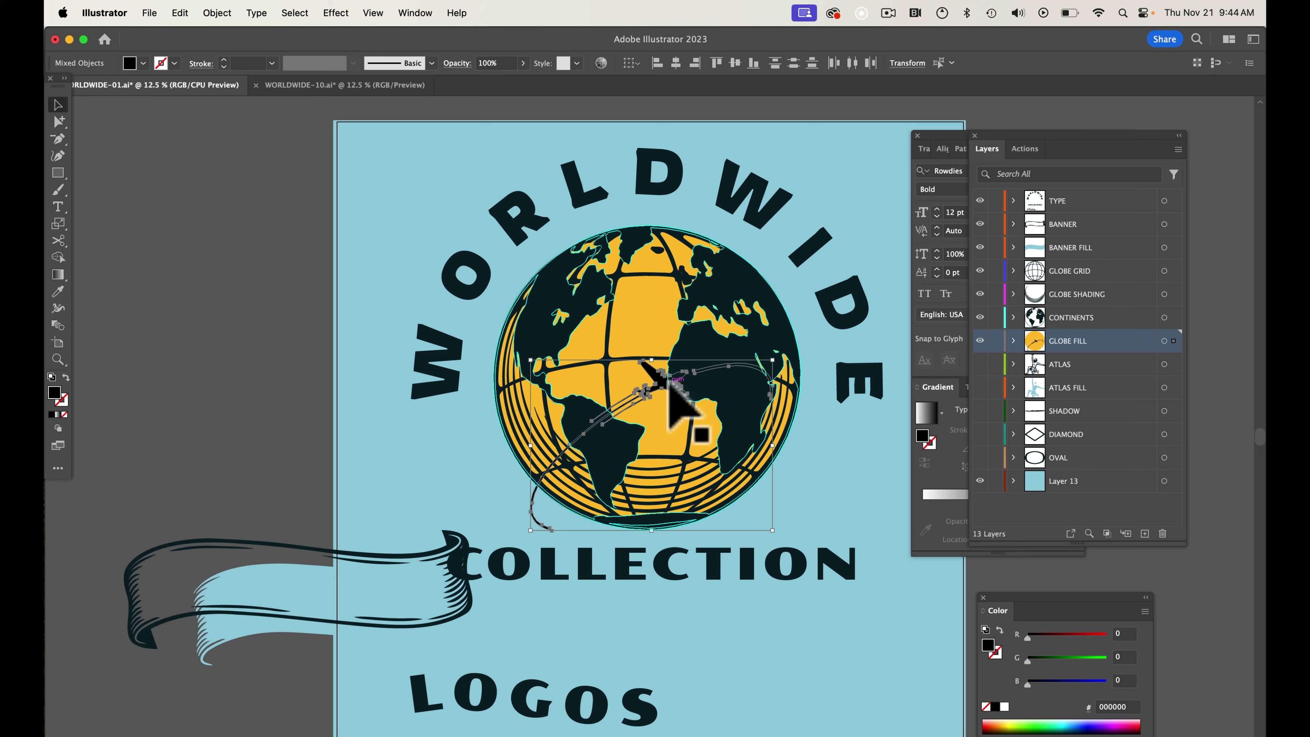
left_click(665, 369)
key("super+z")
key("super+z")
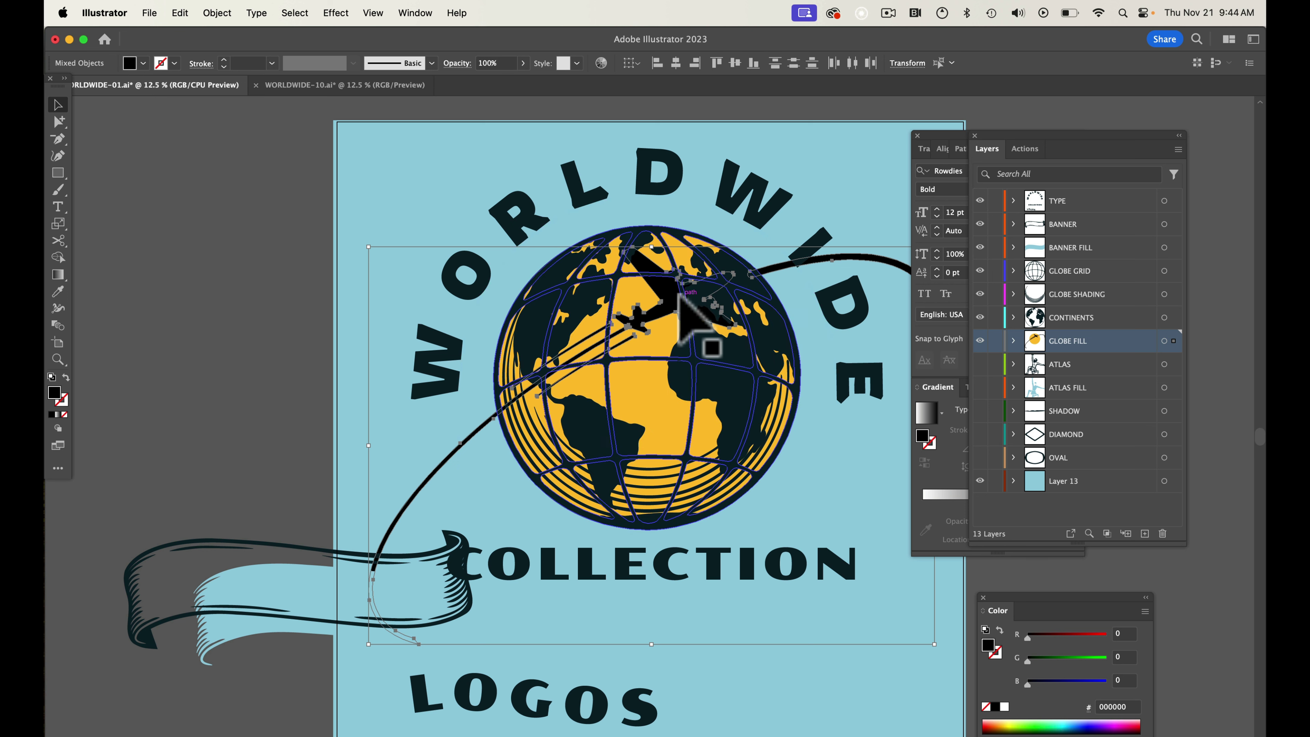
key("Delete")
- Paste the airplane orbit onto a new layer at the top of the layer stack
left_click(1111, 201)
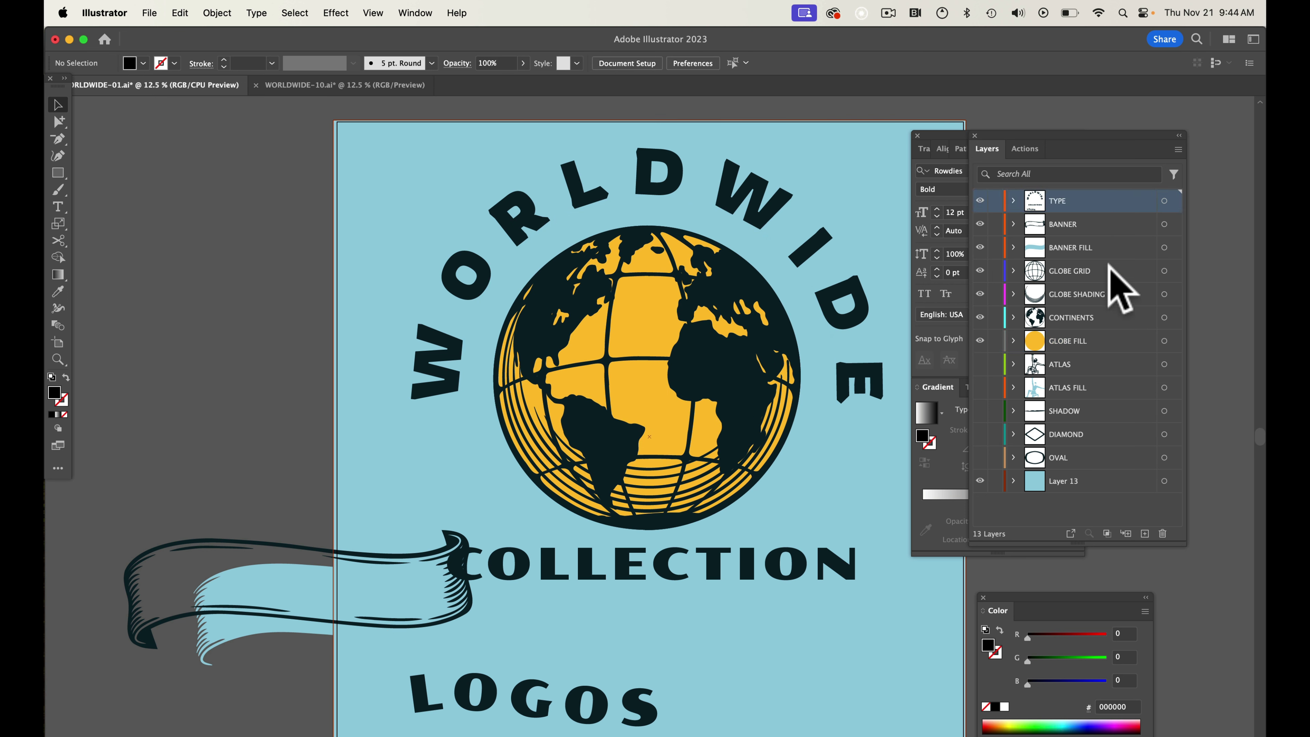
left_click(1143, 532)
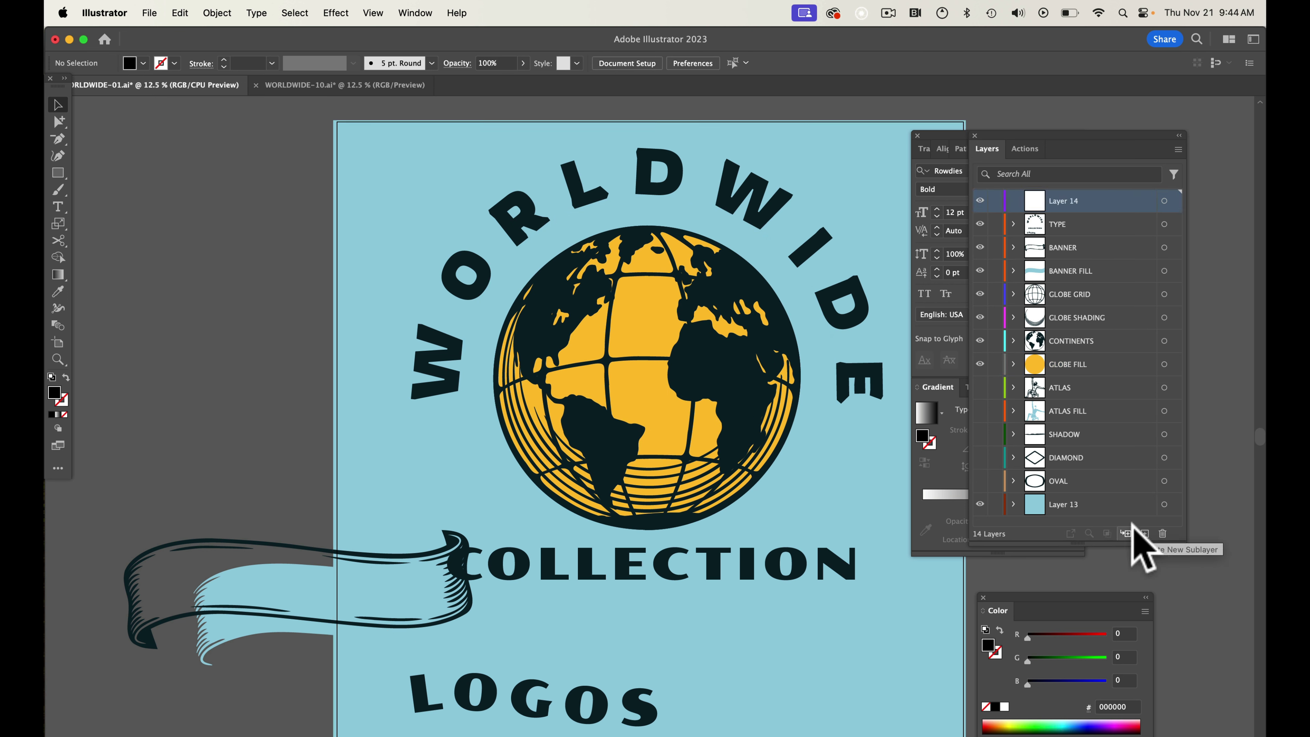
key("super+f")
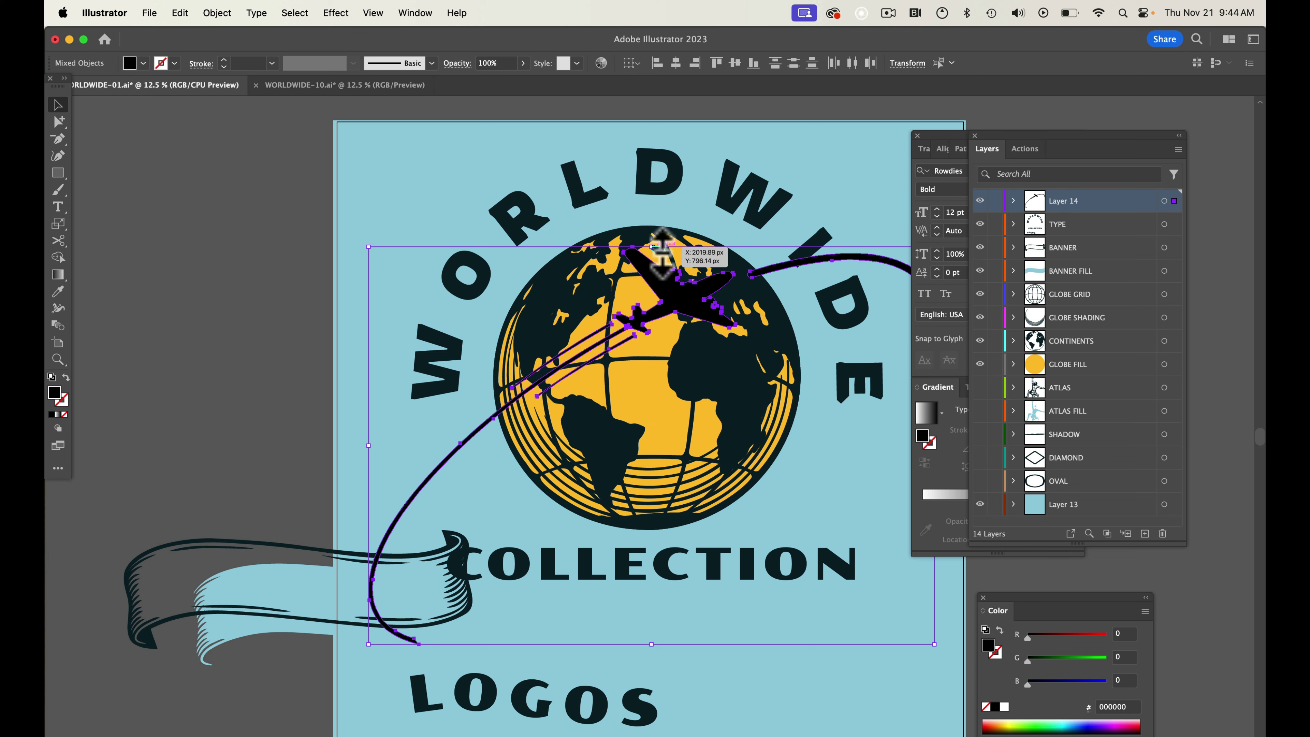
- Scale the airplane orbit down and position it around the upper half of the globe
left_click_drag(651, 246, 649, 290)
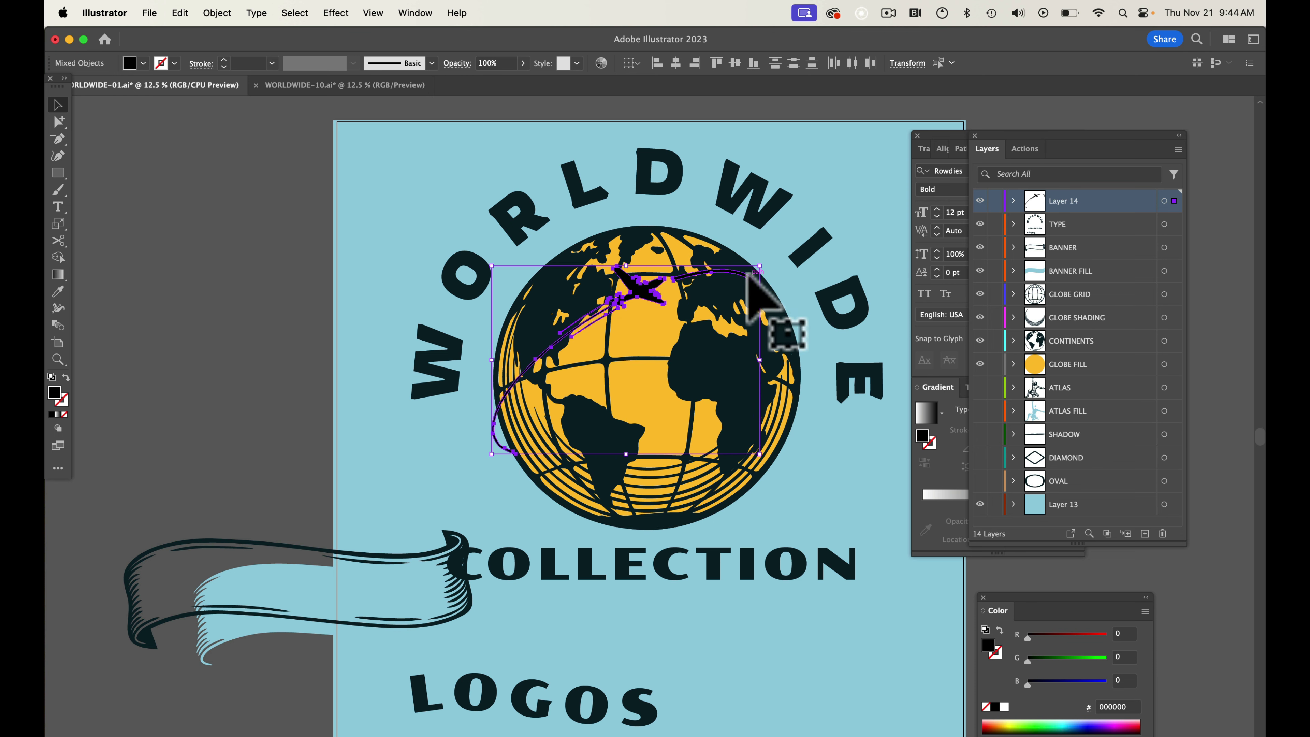
mouse_move(760, 266)
left_mouse_down()
mouse_move(790, 249)
mouse_move(785, 263)
left_mouse_up()
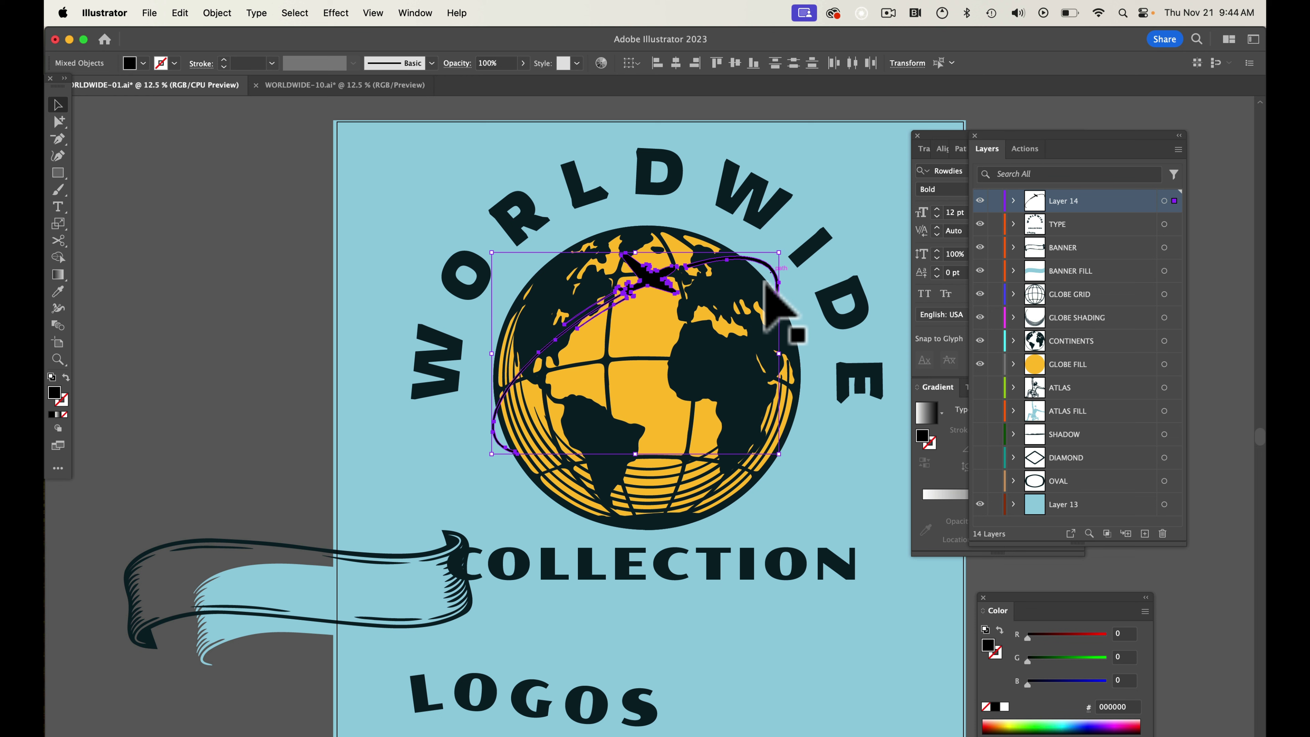
left_click_drag(651, 284, 656, 294)
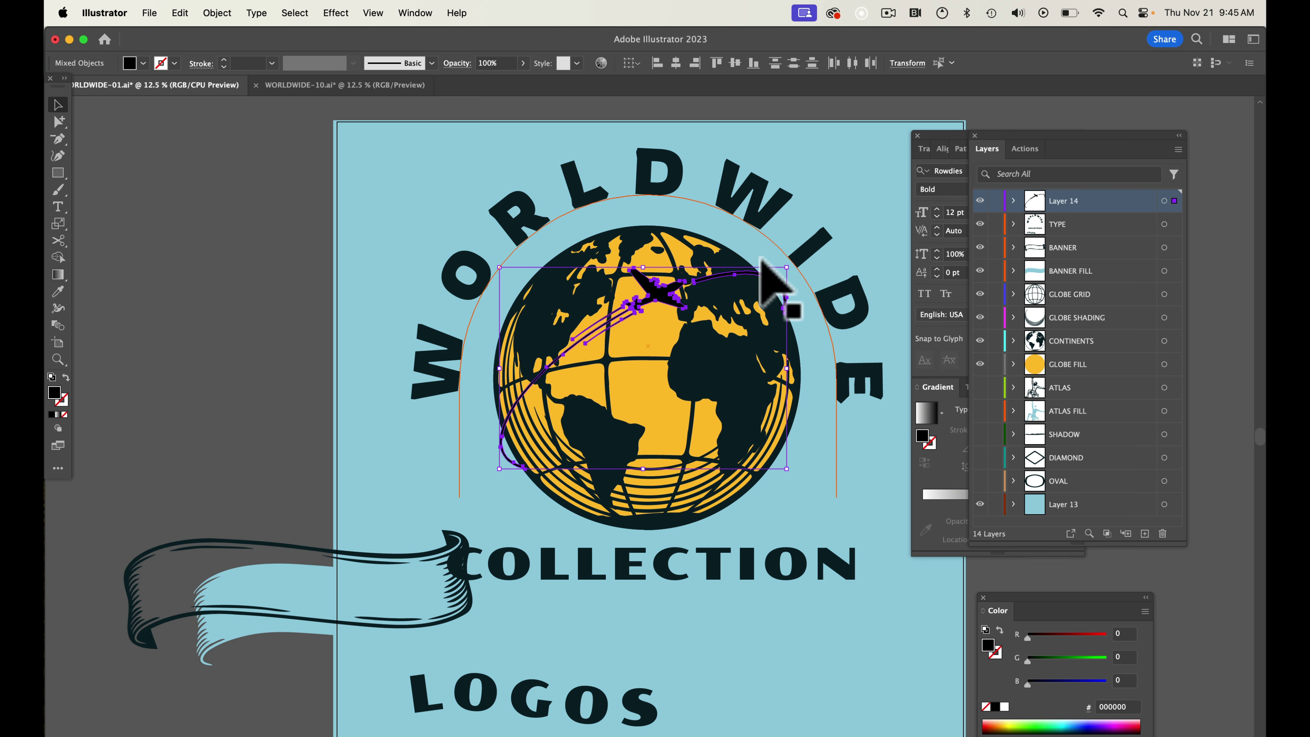
left_click(856, 387)
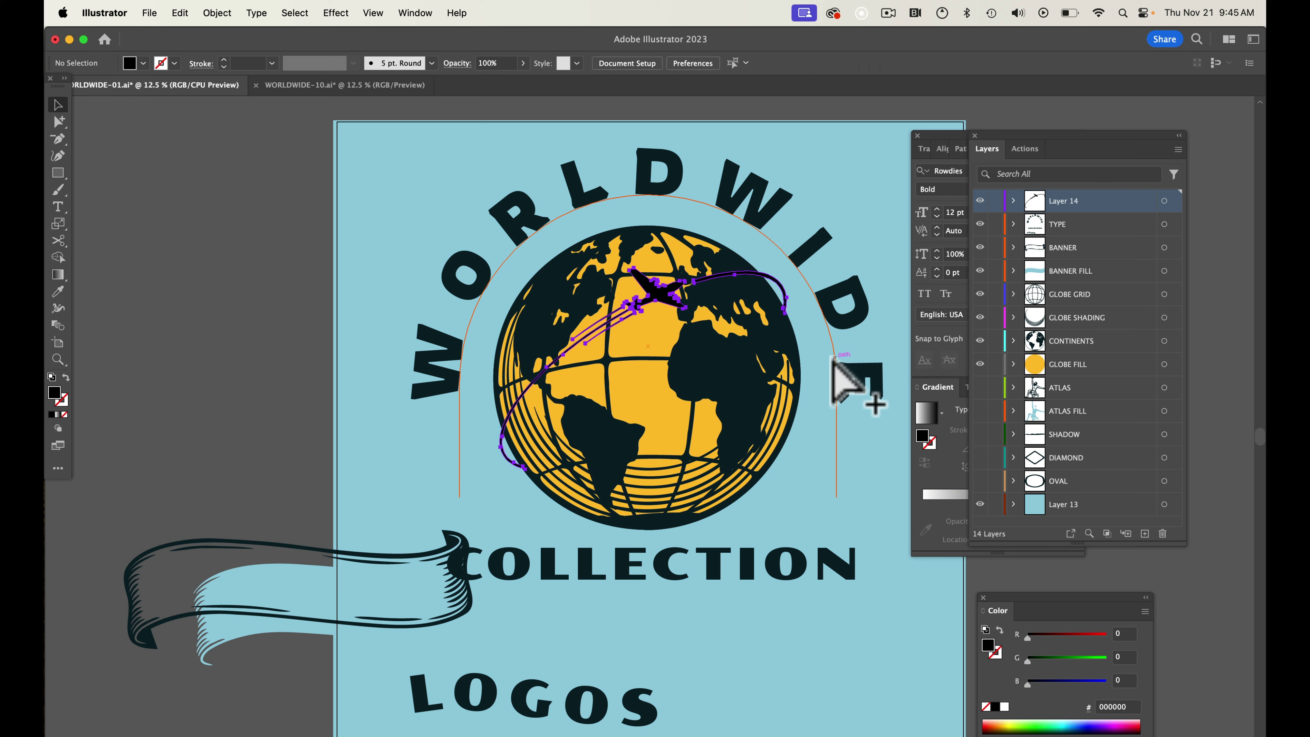
- Fill the continents with the globe's yellow using the Eyedropper, then trial lower green values
left_click(1058, 343)
left_click(738, 375)
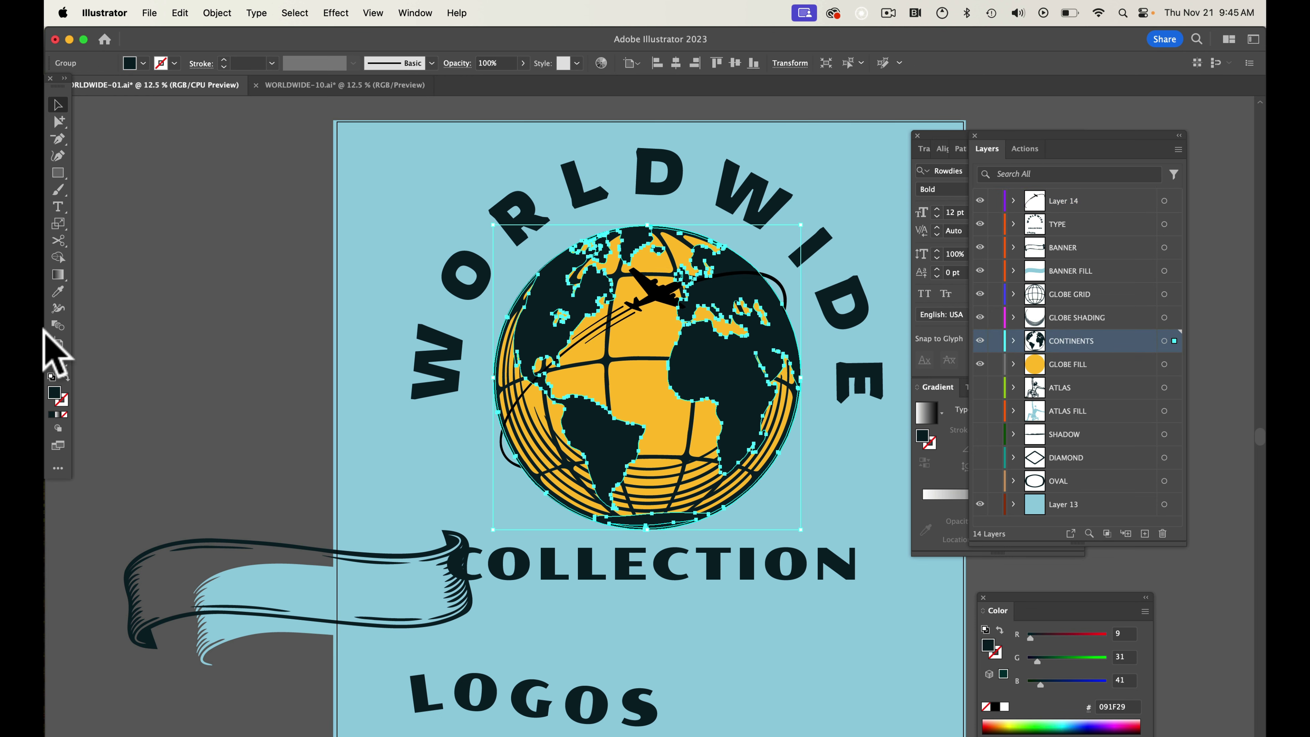
left_click(57, 292)
left_click(628, 394)
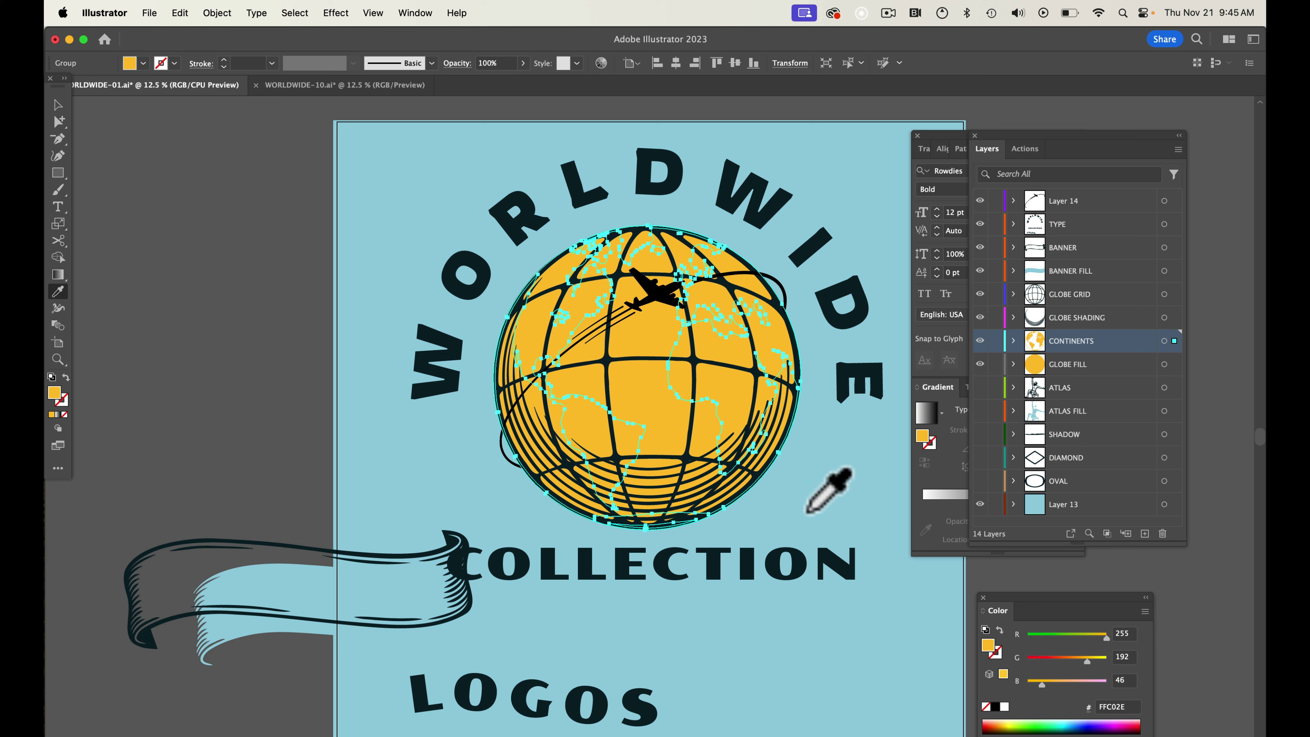
left_click(1074, 658)
left_click(1071, 657)
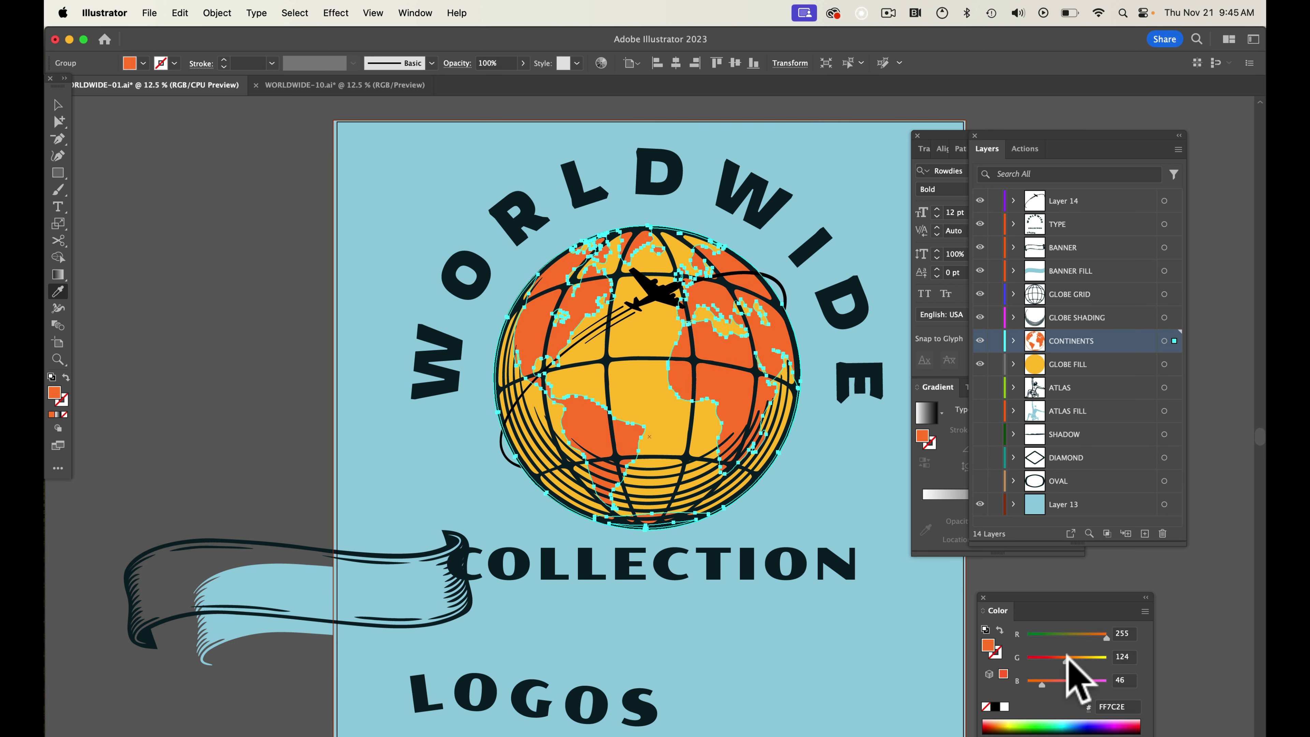
- Switch the Color panel to HSB, resample the yellow, and lower brightness to 63.14% for gold A1781D
left_click(1145, 611)
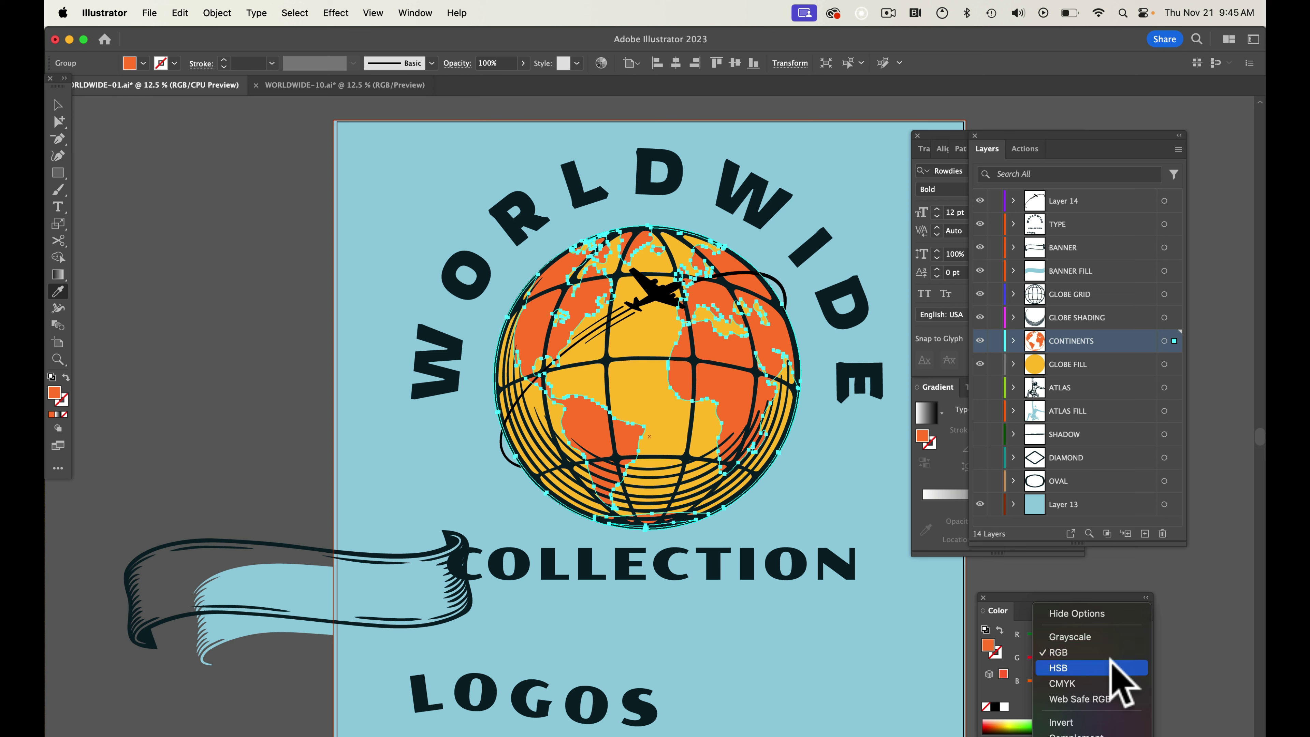
left_click(1125, 668)
left_click(641, 410)
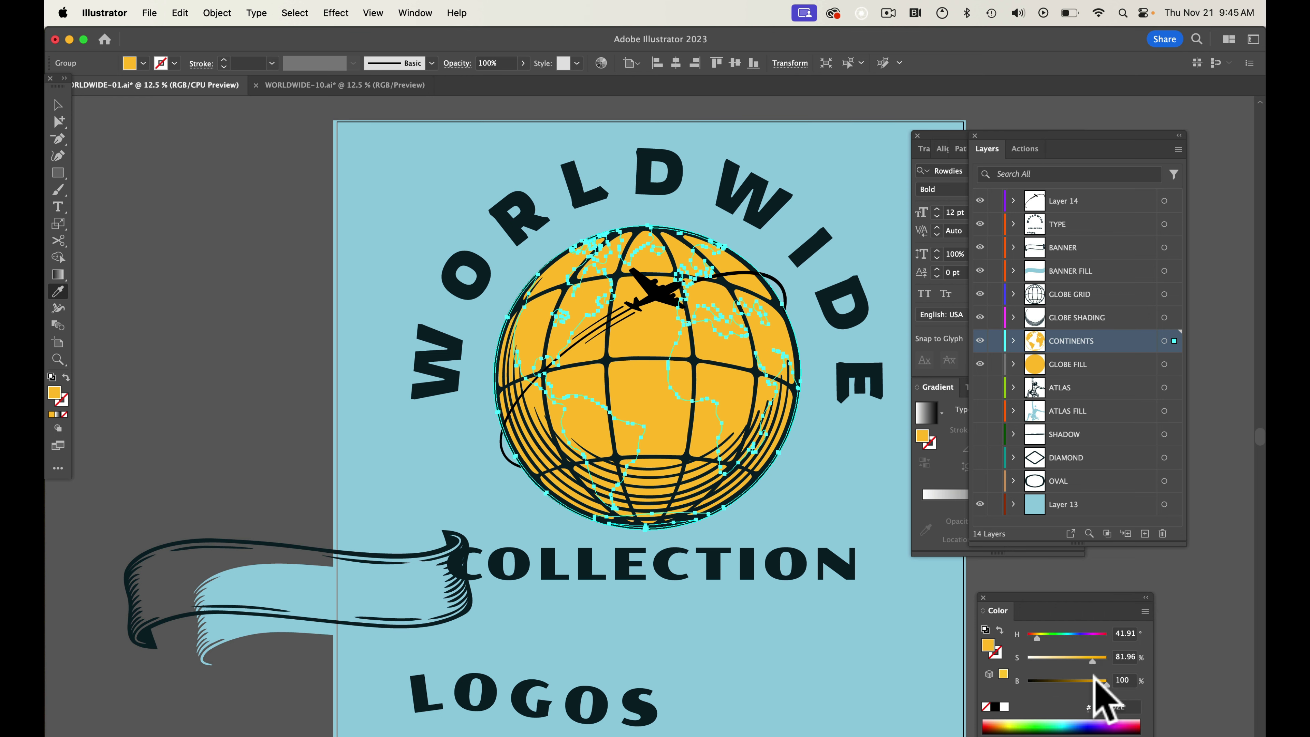
left_click_drag(1106, 681, 1076, 680)
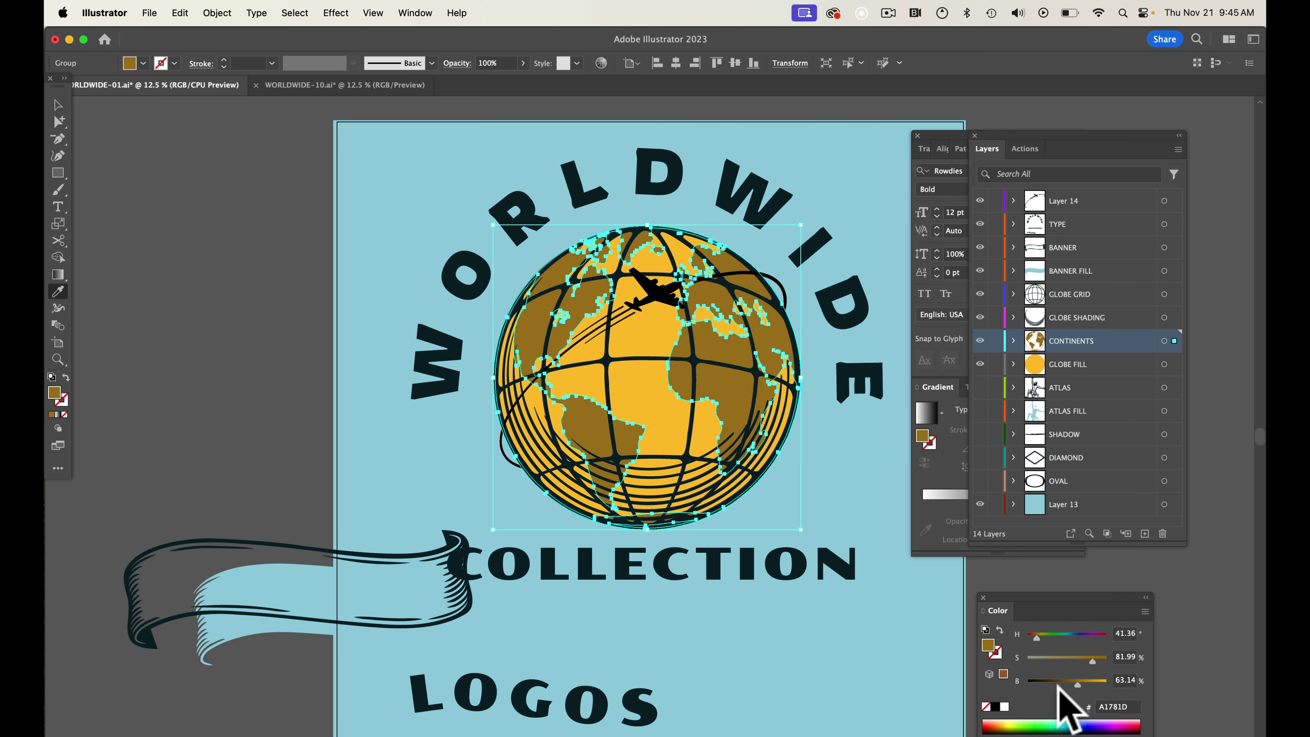
key("super+shift+a")
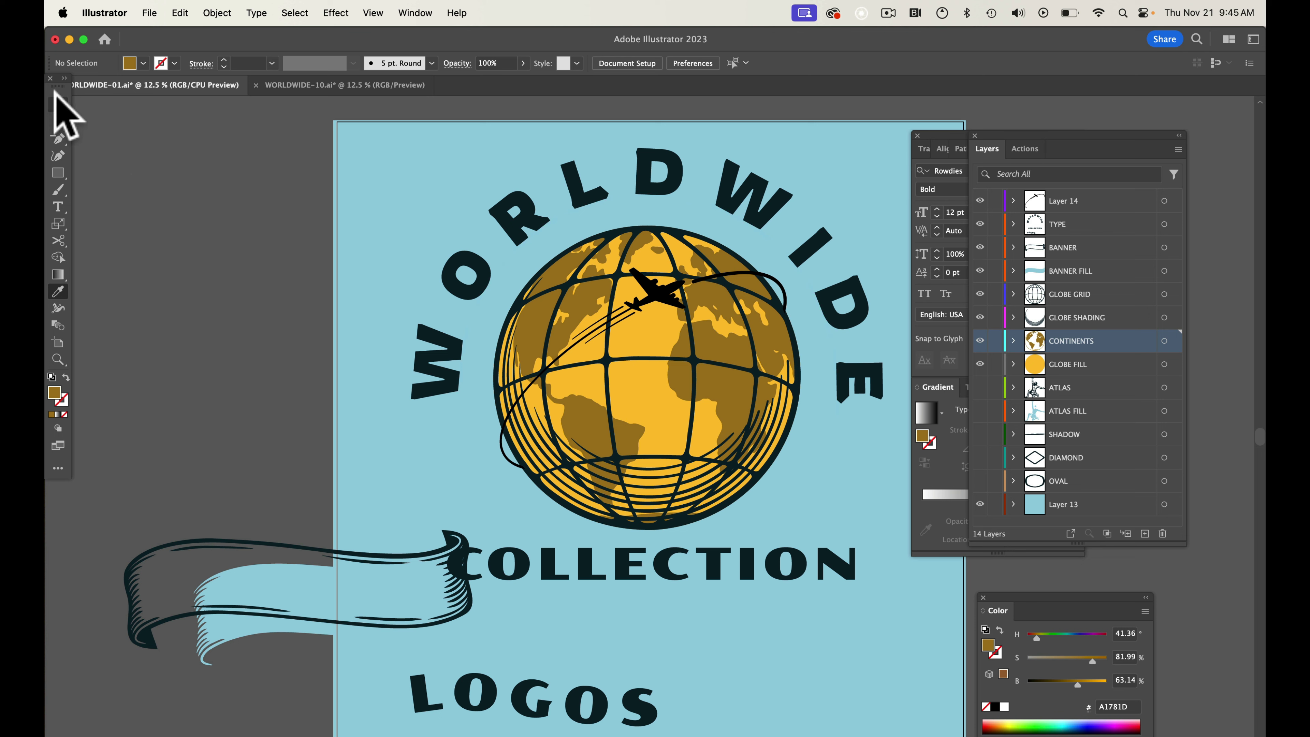
- Recolour the globe grid lines to the continents' dark gold with the Eyedropper
left_click(58, 105)
left_click(631, 372)
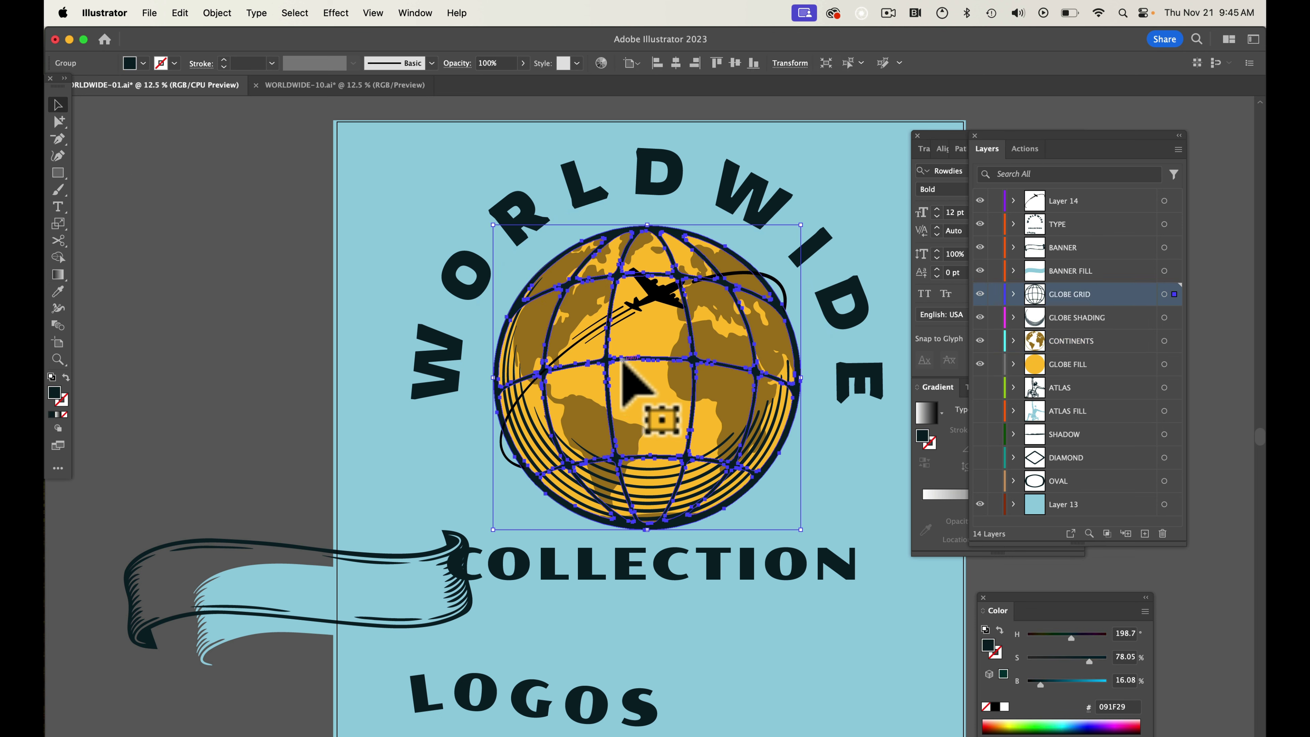
left_click(57, 291)
left_click(594, 413)
key("super+shift+a")
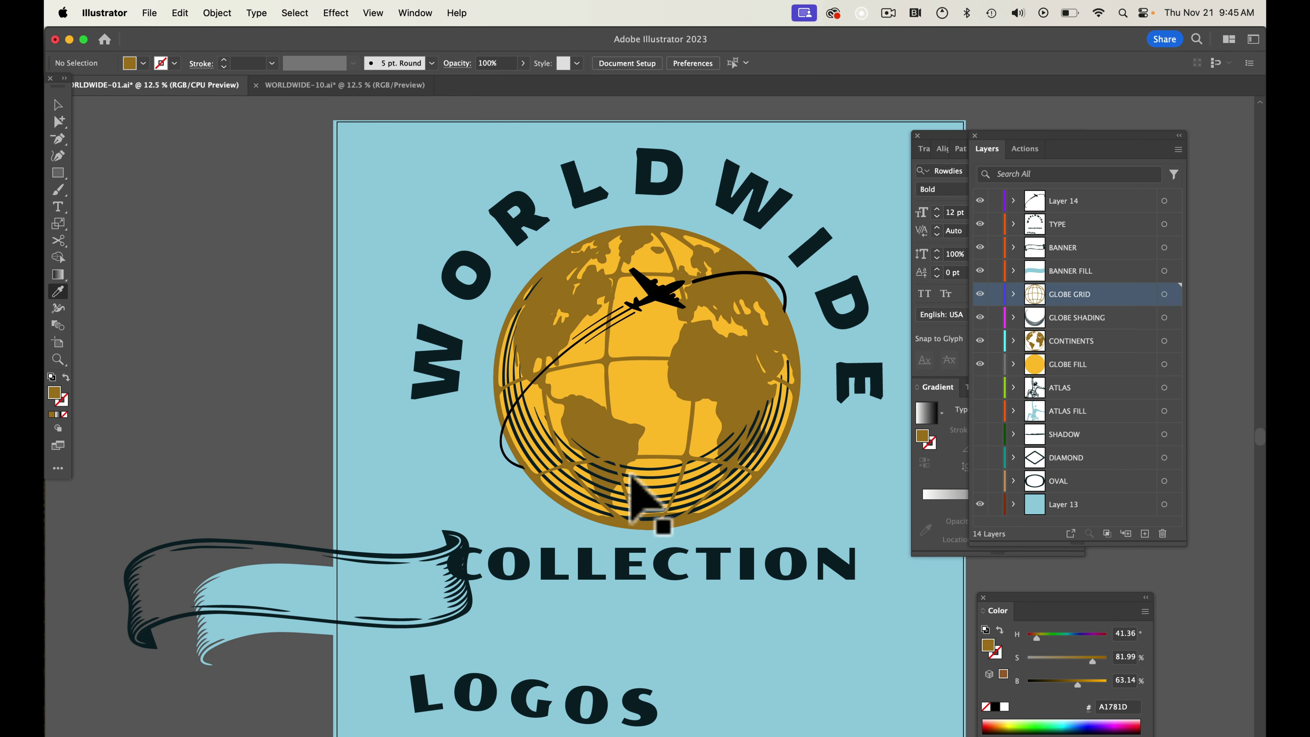
- Recolour the globe shading lines to the same dark gold from the continents
left_click(656, 470, "super")
left_click(586, 312)
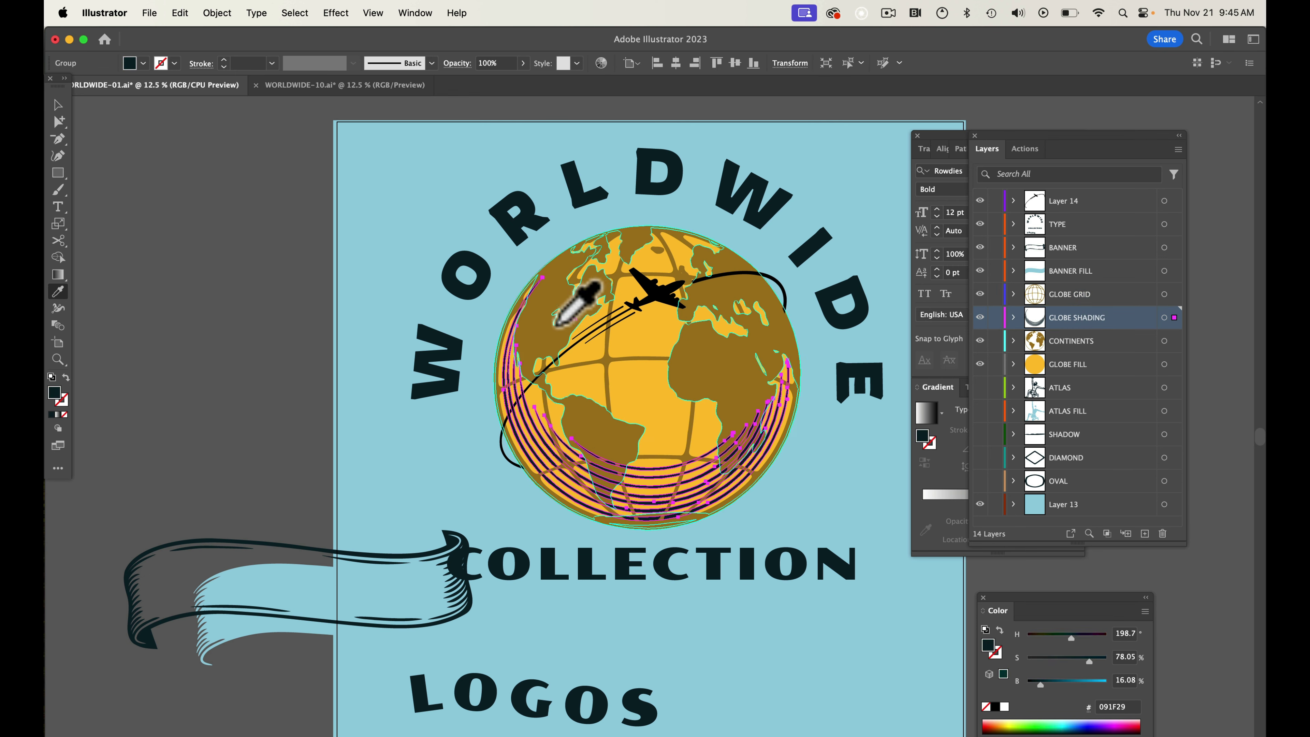
key("super+shift+a")
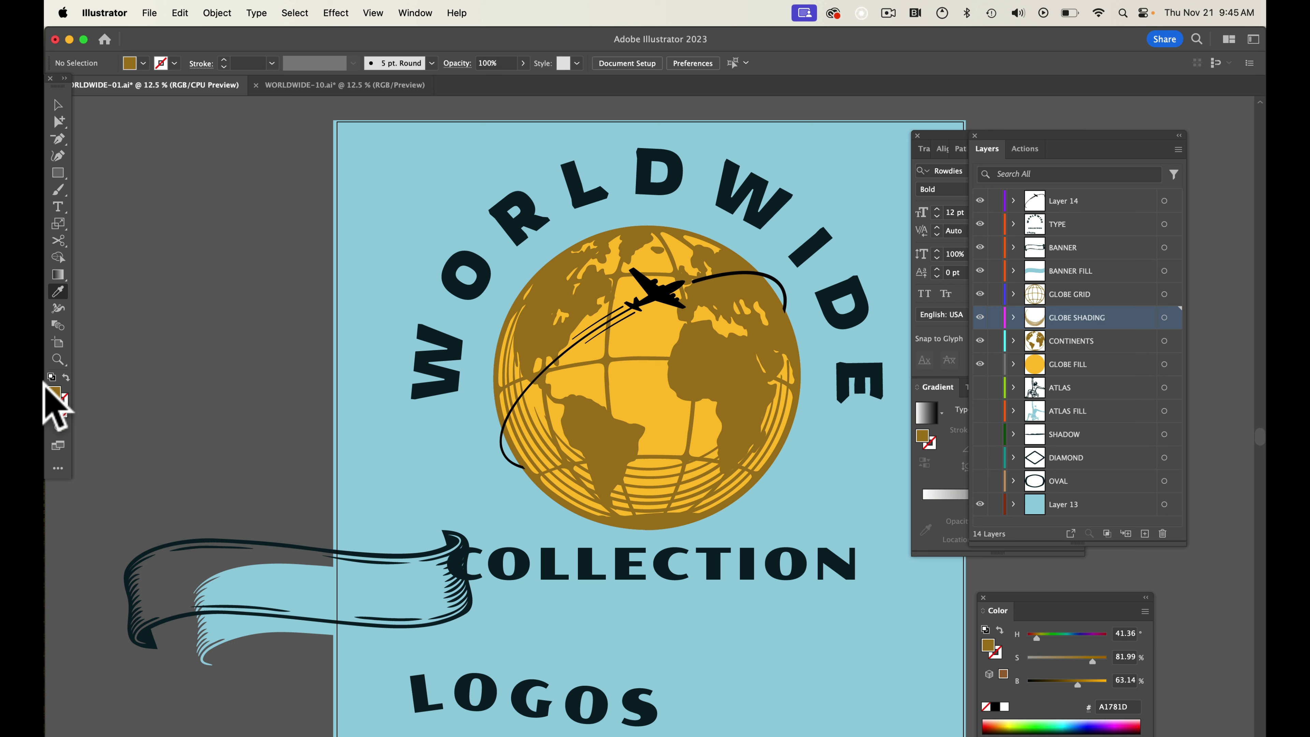